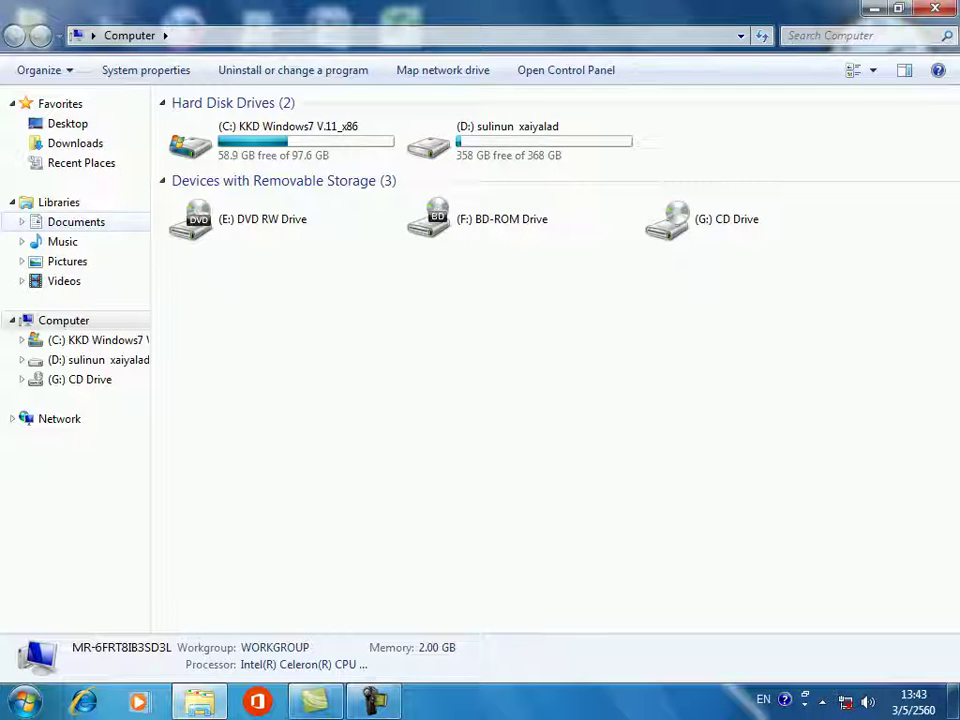
Open the workbook ສູດຄິດໄລ່ການເຮັດວຽກຕາມຊົ່ວໂມງໃນໂຮງງານ.xlsx from the Documents library.
{"action": "left_click", "coordinate": [76, 221]}
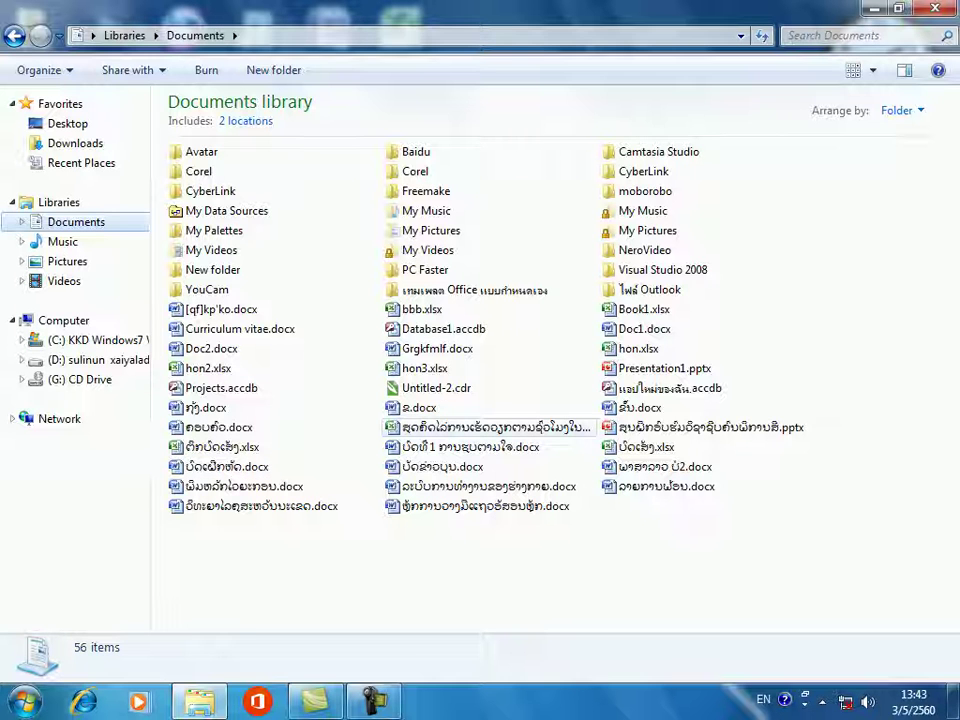
{"action": "left_click", "coordinate": [488, 427]}
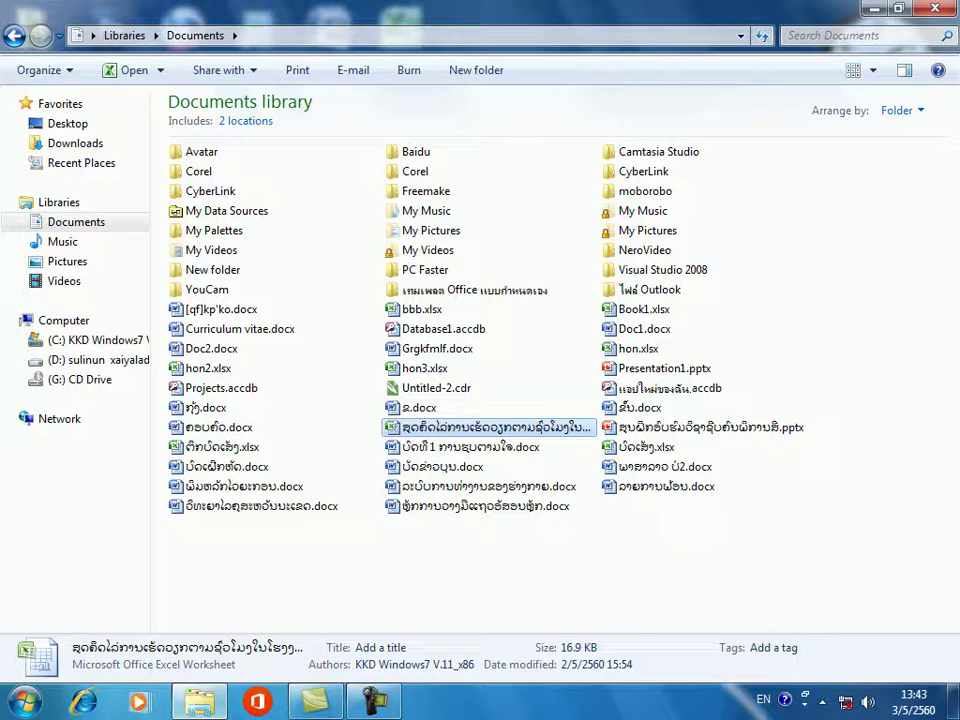
{"action": "key", "text": "Return"}
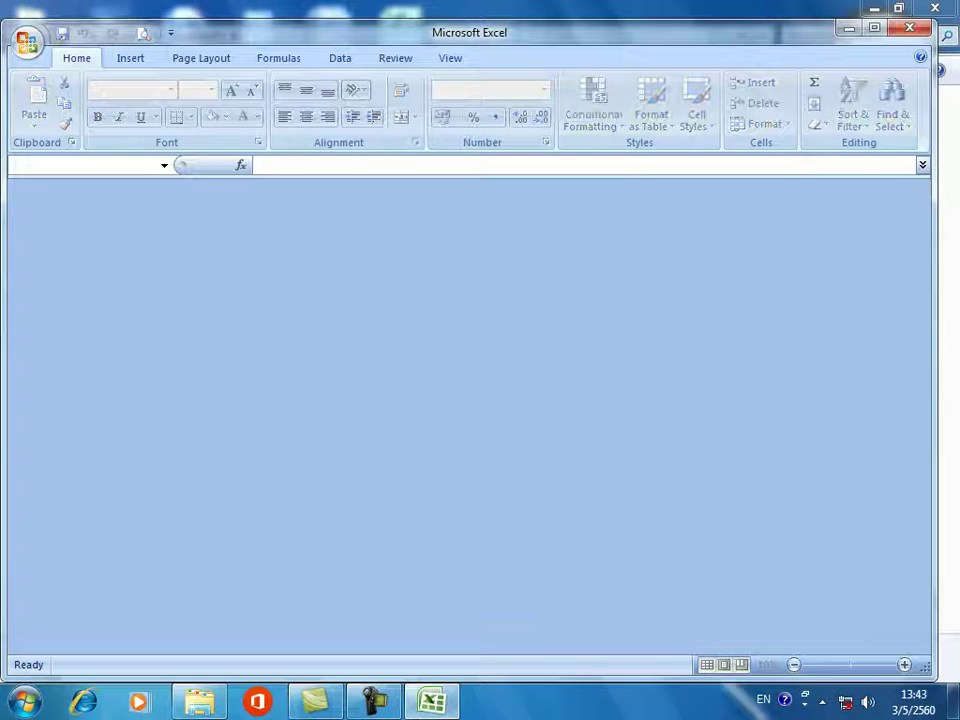
Examine the bonus conditions, the written bonus formula and the employee table on Sheet1.
{"action": "scroll", "coordinate": [480, 420], "scroll_direction": "down", "scroll_amount": 5}
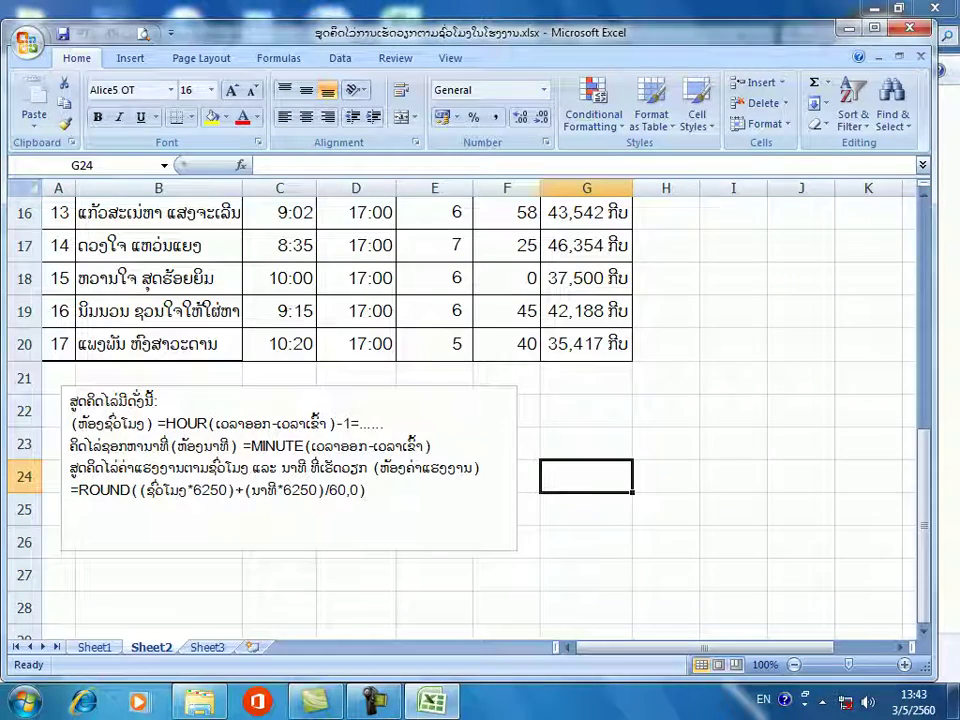
{"action": "key", "text": "ctrl+Page_Up"}
{"action": "scroll", "coordinate": [470, 415], "scroll_direction": "up", "scroll_amount": 2}
{"action": "scroll", "coordinate": [470, 415], "scroll_direction": "down", "scroll_amount": 1}
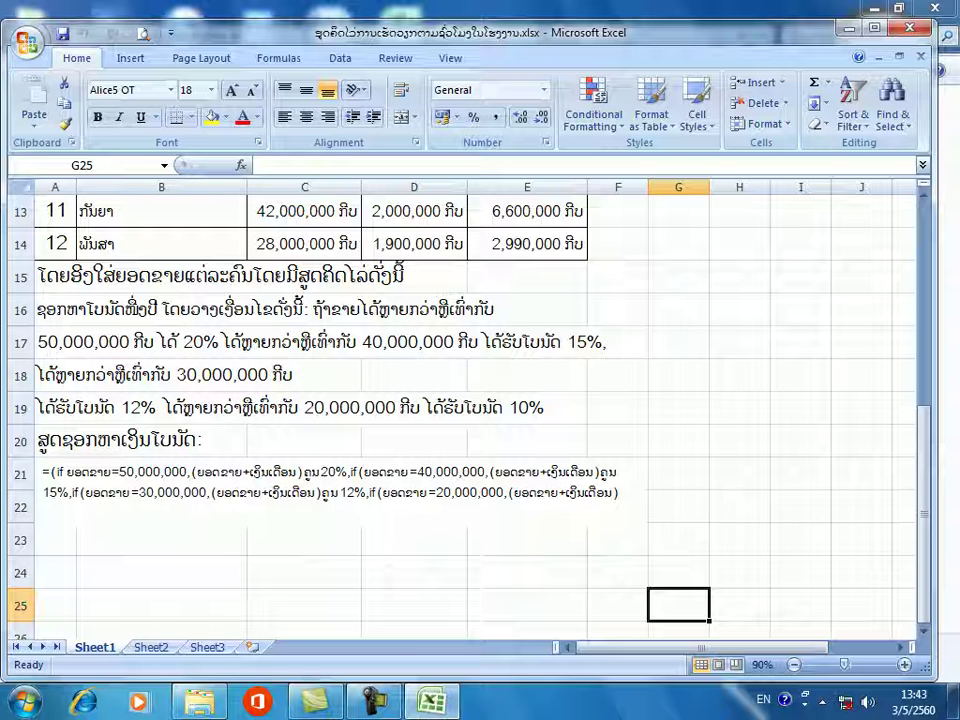
{"action": "left_click", "coordinate": [484, 470]}
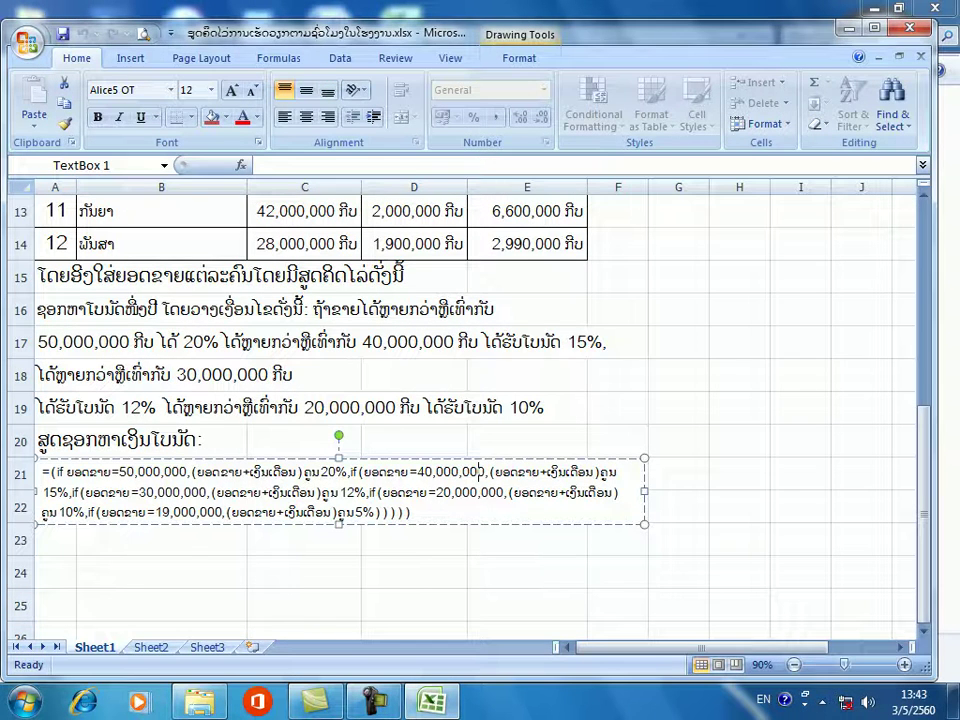
{"action": "scroll", "coordinate": [320, 330], "scroll_direction": "up", "scroll_amount": 1}
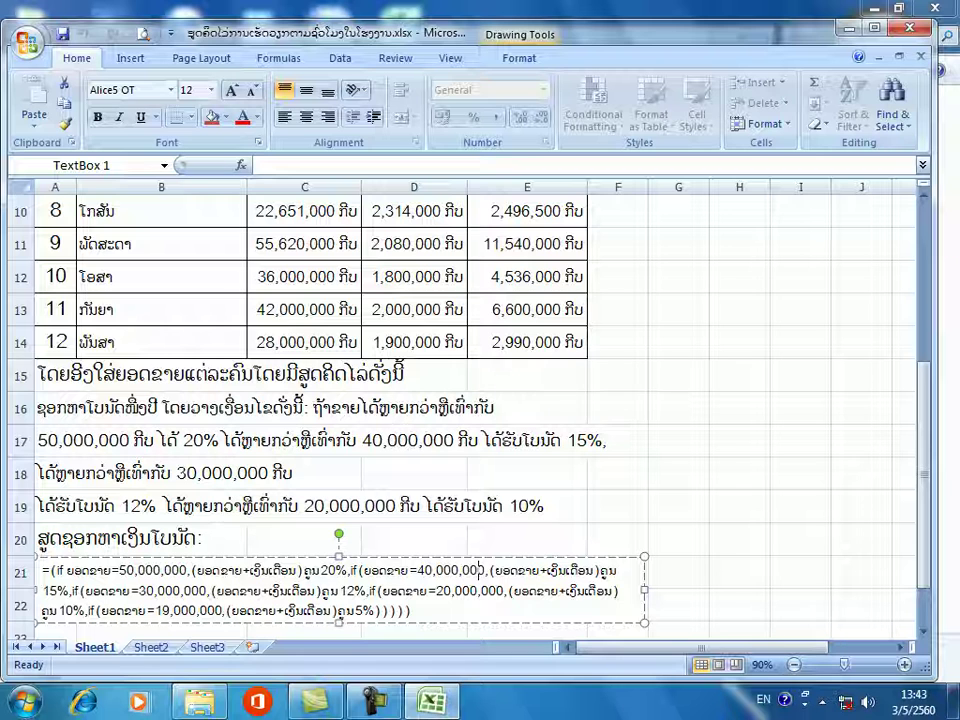
{"action": "scroll", "coordinate": [320, 400], "scroll_direction": "up", "scroll_amount": 3}
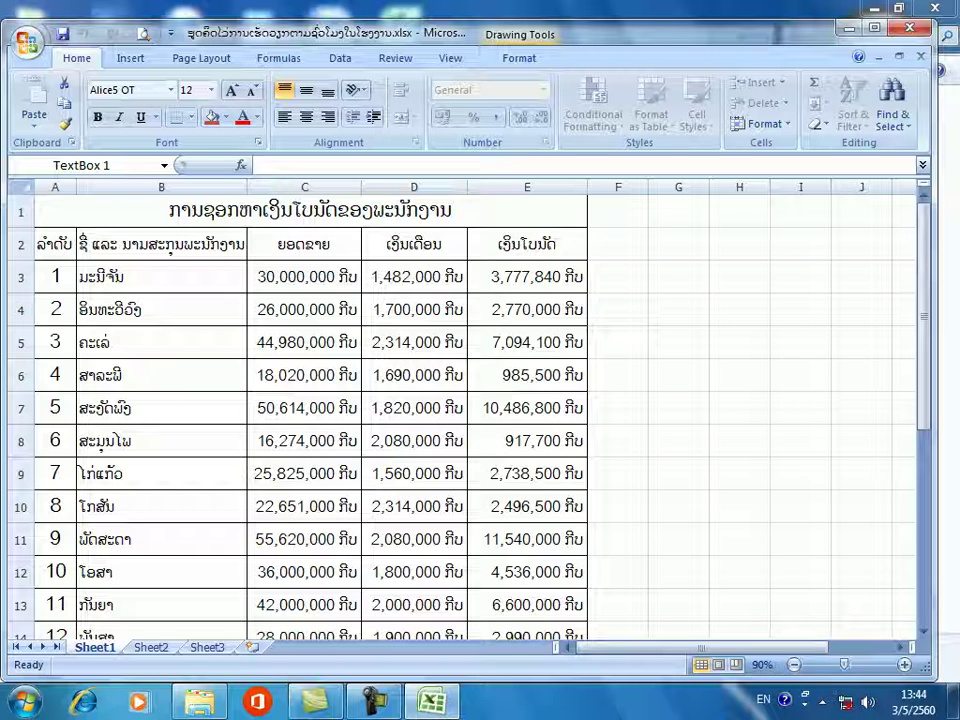
Clear the existing bonus formulas from cells E3:E14 of the employee table.
{"action": "left_click_drag", "start_coordinate": [527, 276], "coordinate": [527, 506]}
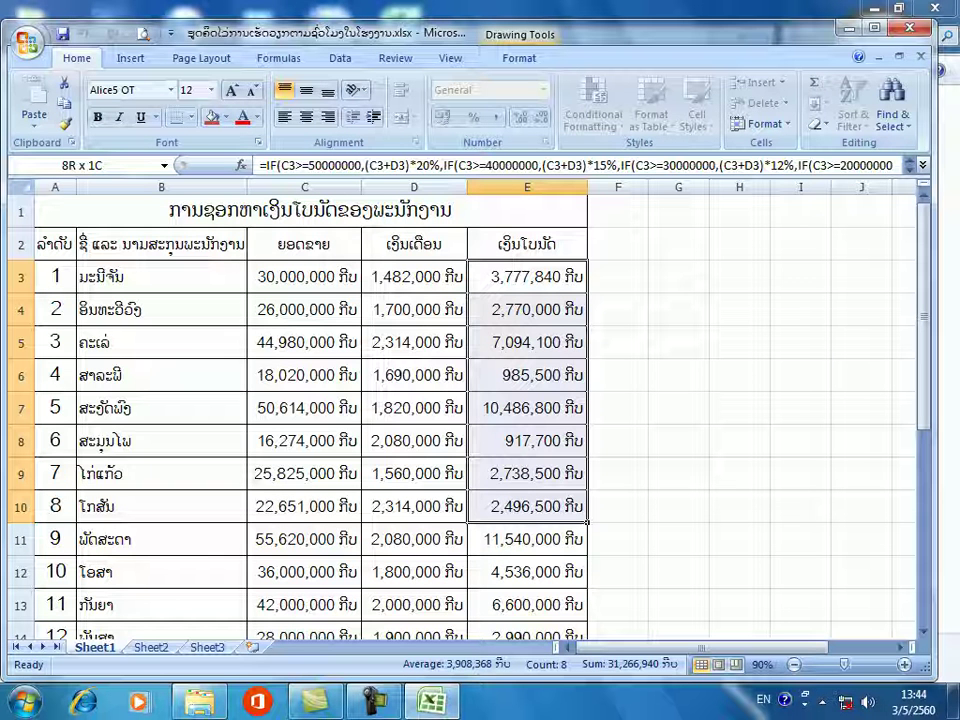
{"action": "left_click_drag", "start_coordinate": [527, 506], "coordinate": [586, 486]}
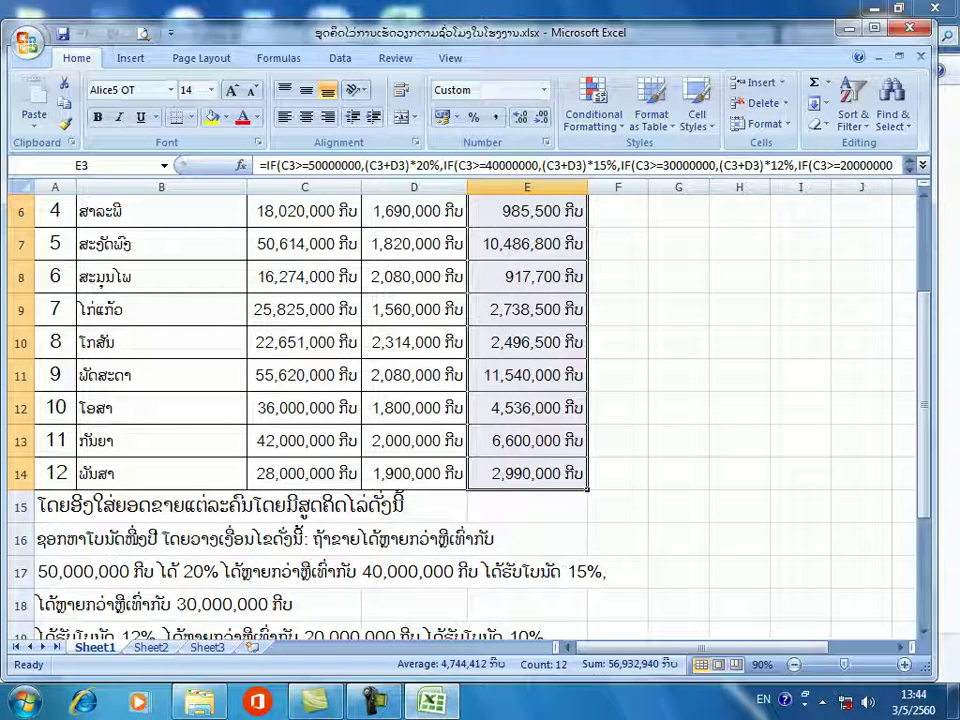
{"action": "key", "text": "ctrl+z"}
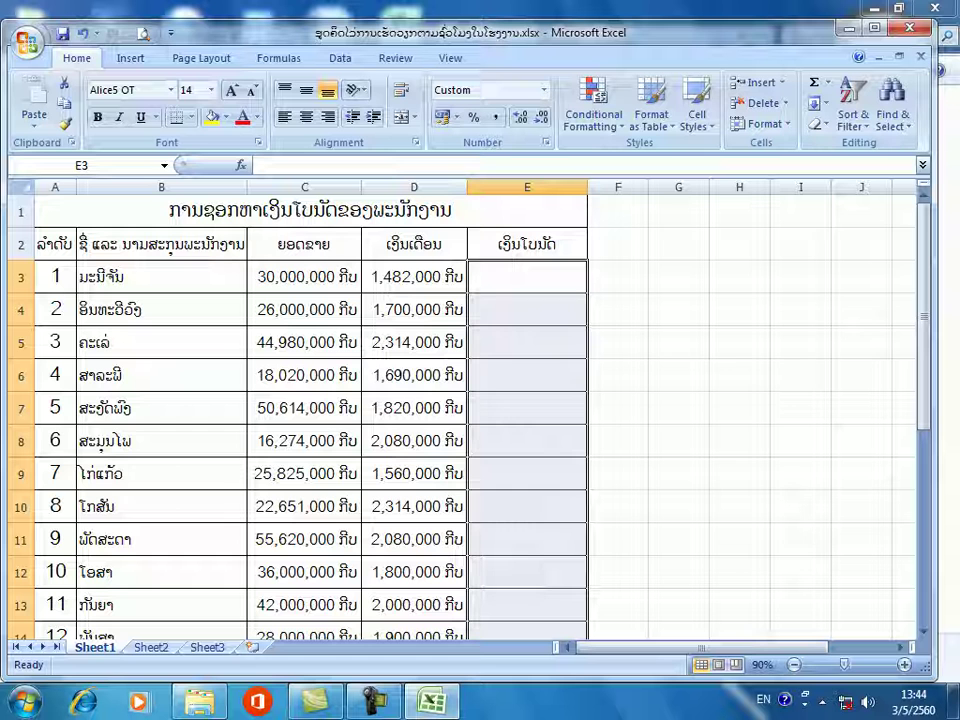
Start an IF formula in E3 with the logical test C3>=50000000.
{"action": "left_click", "coordinate": [527, 276]}
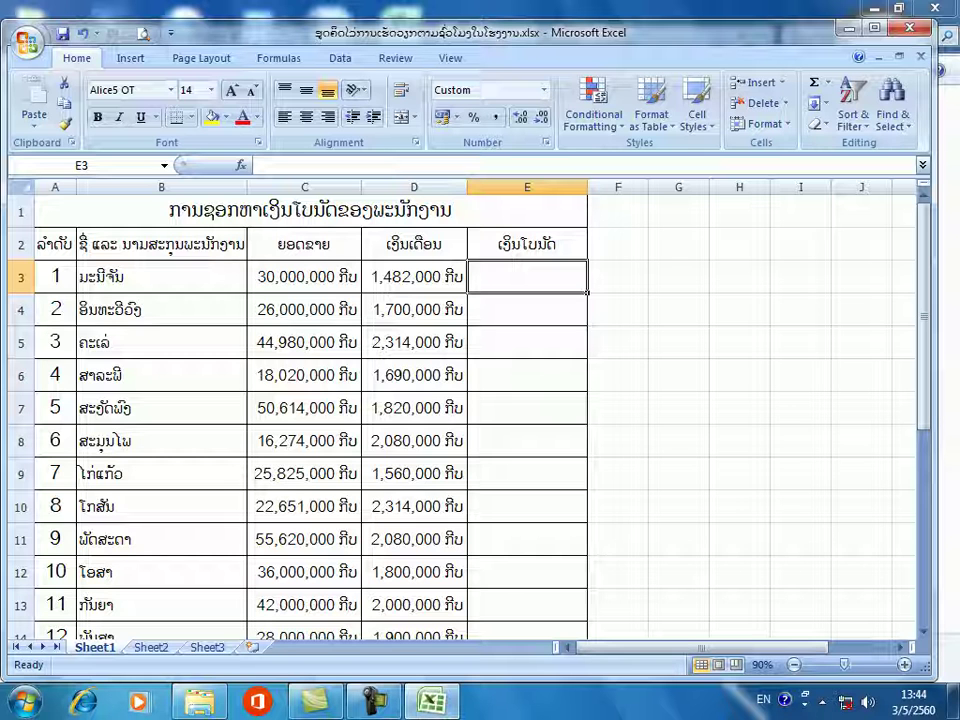
{"action": "type", "text": "="}
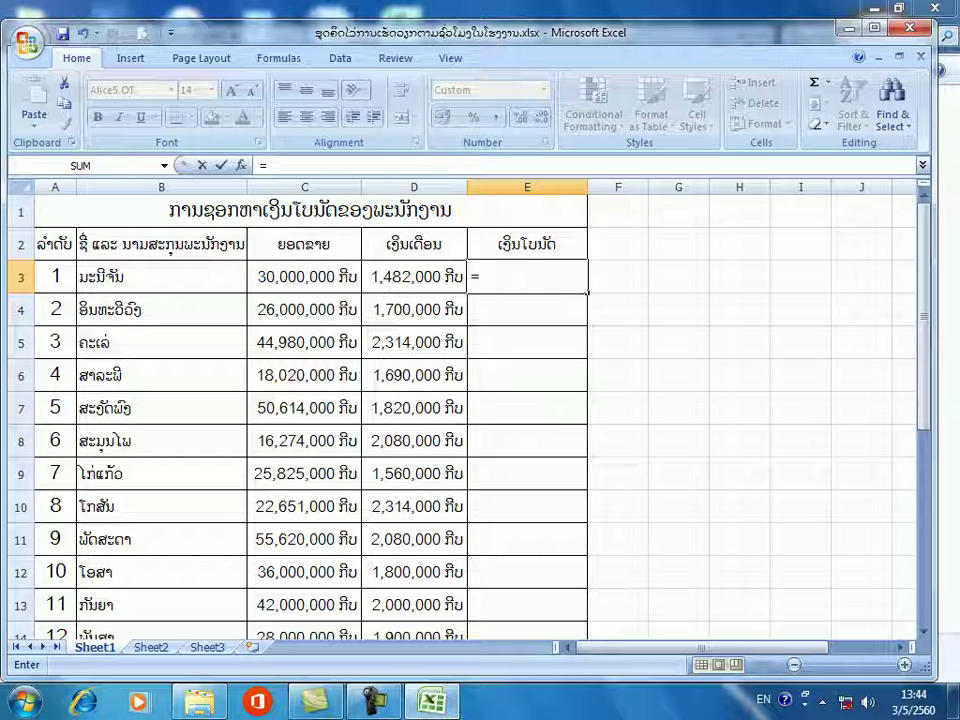
{"action": "type", "text": "i"}
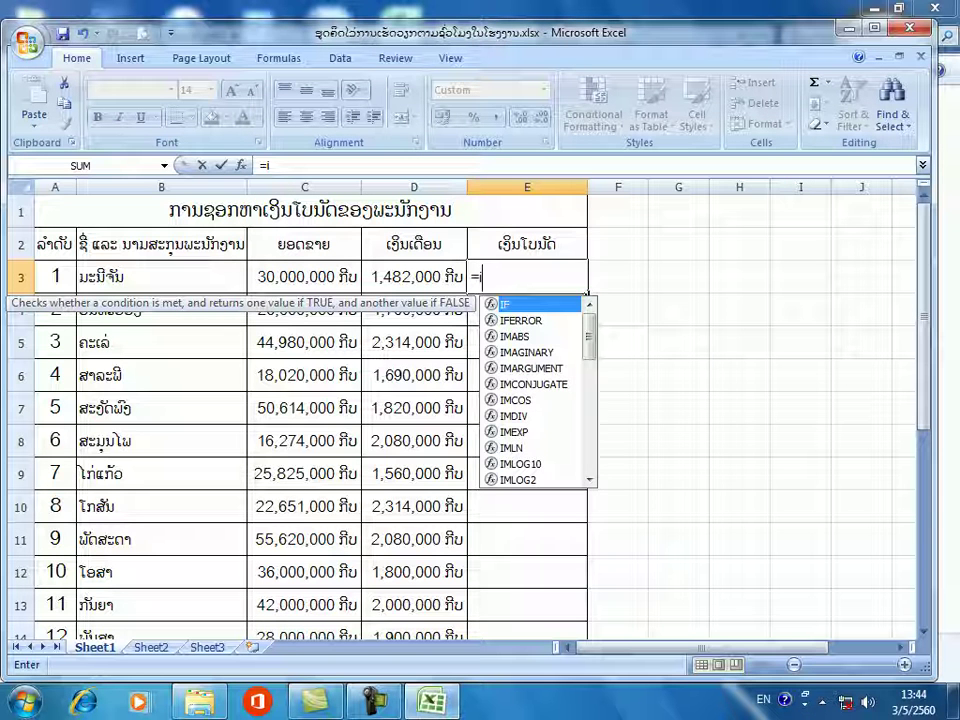
{"action": "key", "text": "Tab"}
{"action": "left_click", "coordinate": [304, 276]}
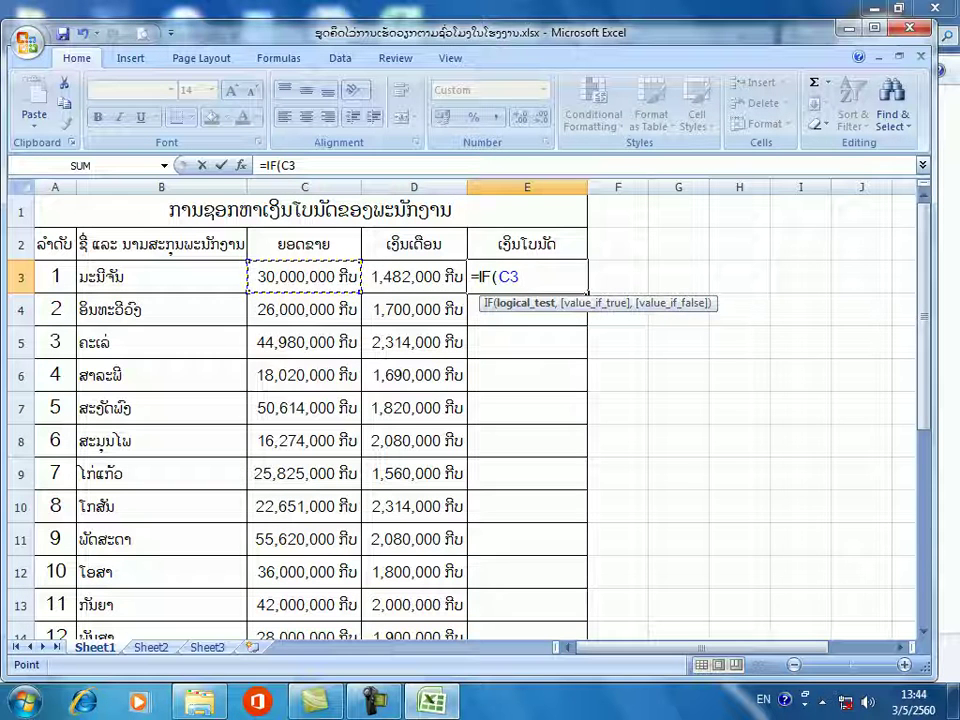
{"action": "type", "text": ">"}
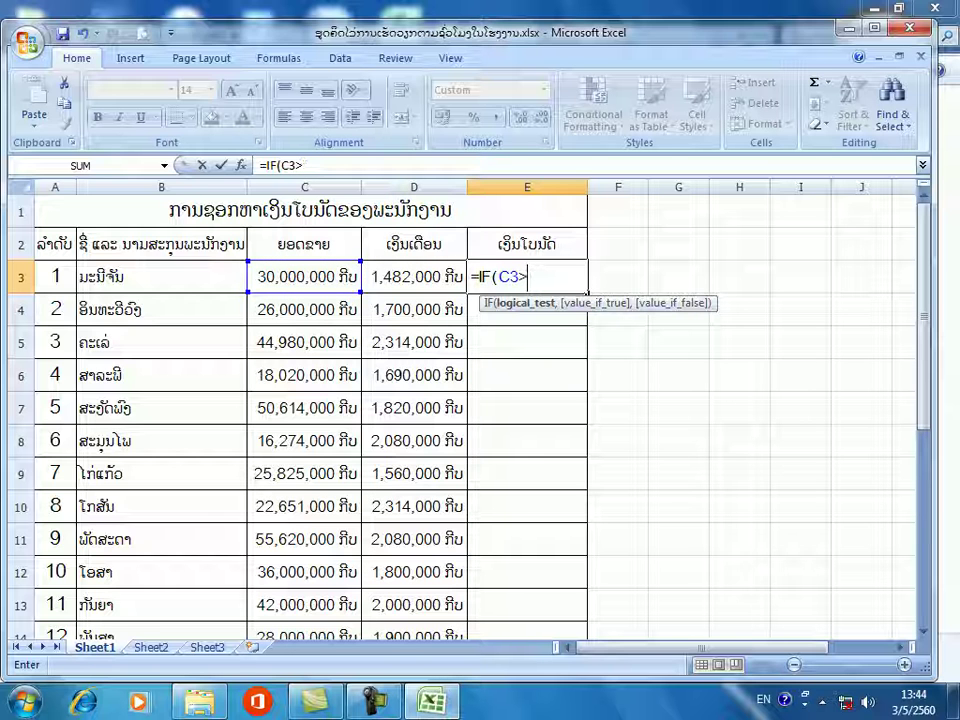
{"action": "type", "text": "=50000"}
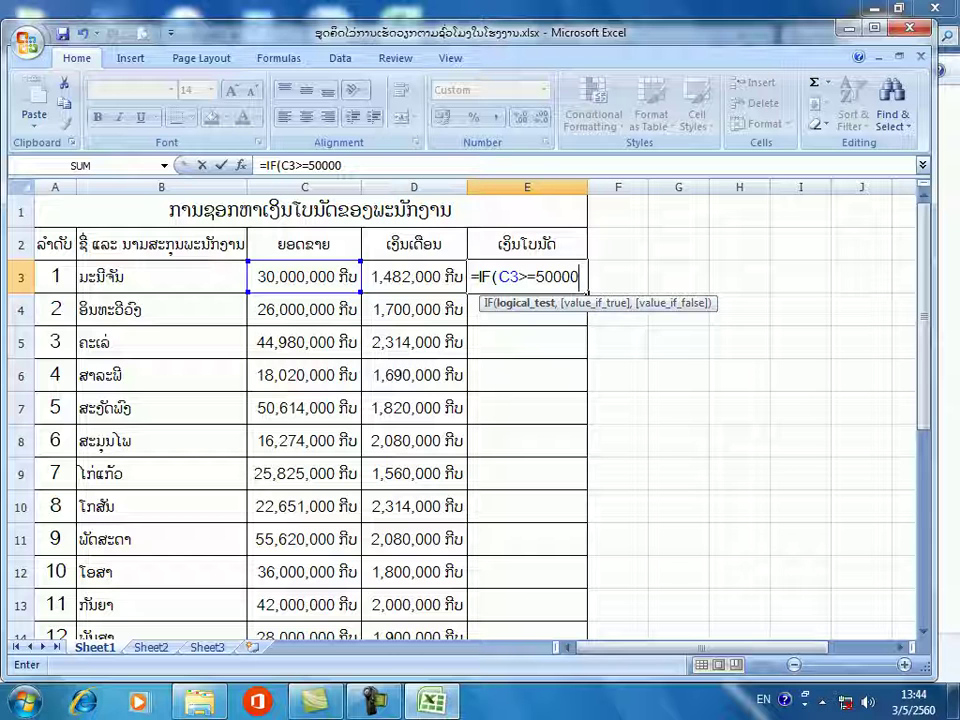
{"action": "type", "text": "000"}
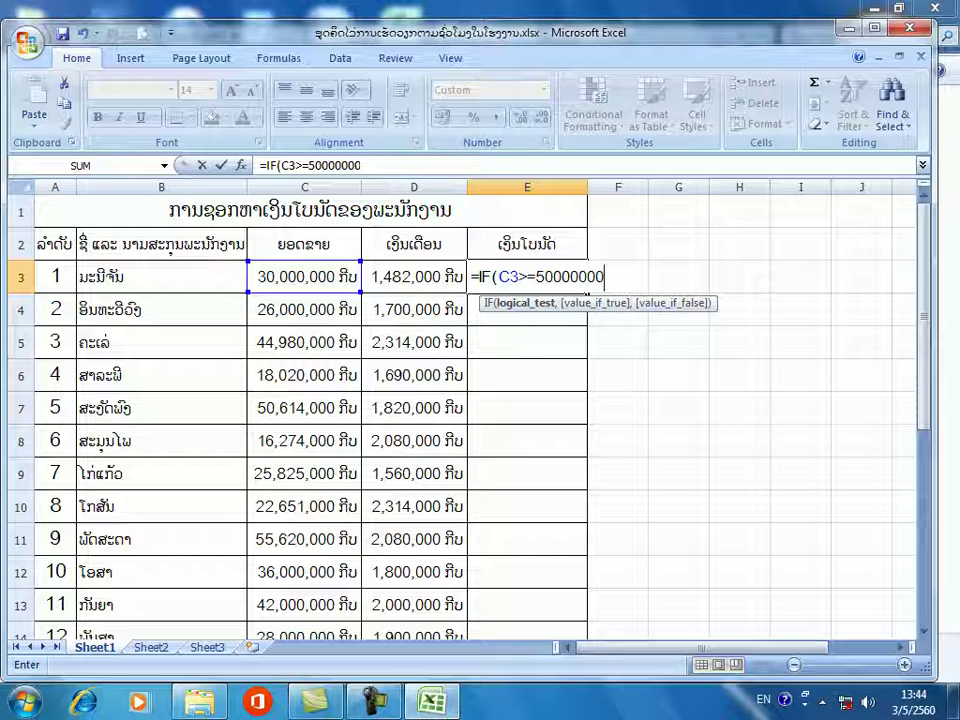
{"action": "type", "text": ","}
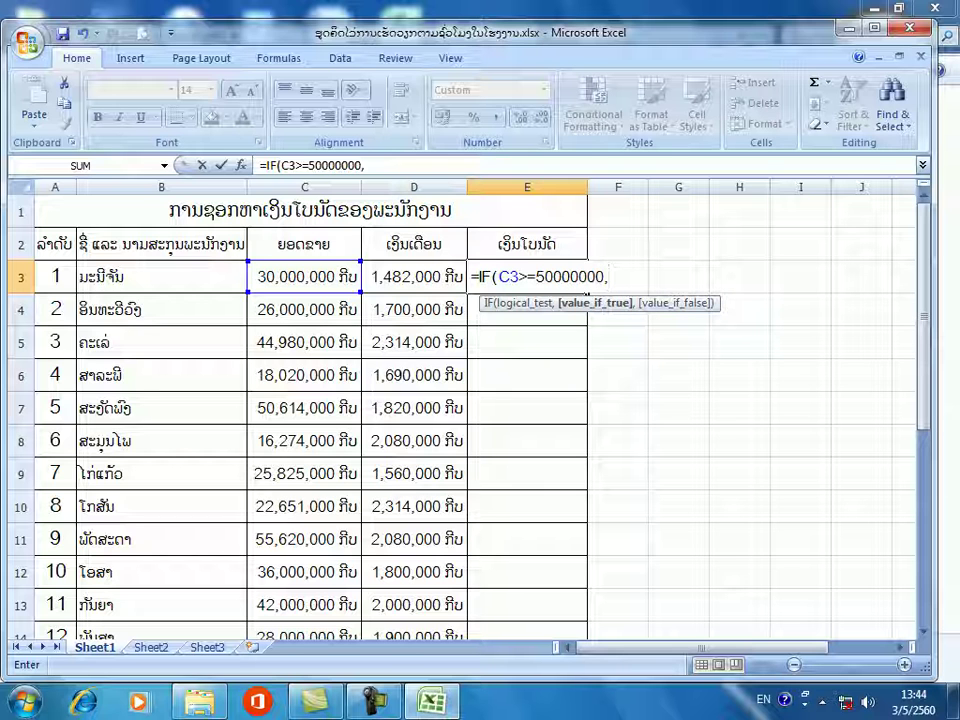
Enter (C3-D3)*20% as the value if true of the IF formula in E3.
{"action": "type", "text": "("}
{"action": "left_click", "coordinate": [304, 276]}
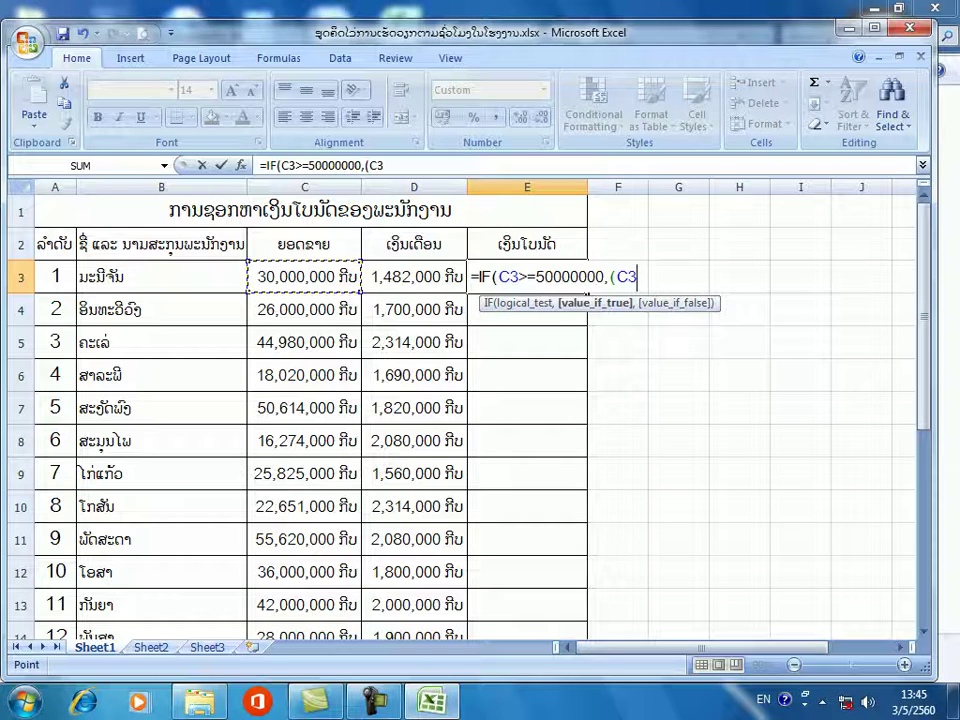
{"action": "type", "text": "-"}
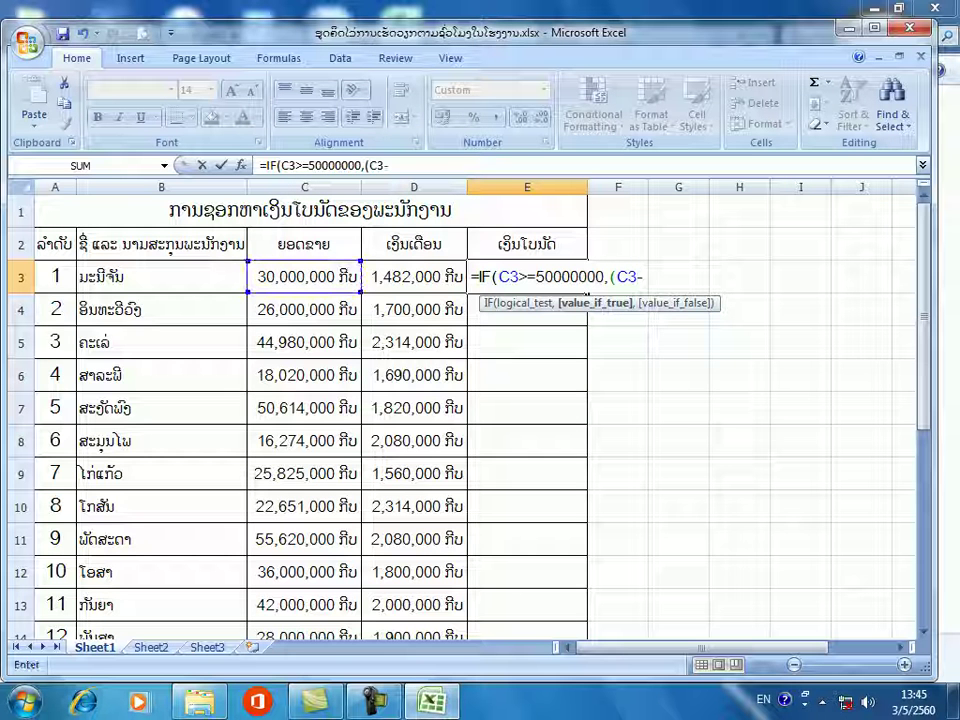
{"action": "left_click", "coordinate": [413, 276]}
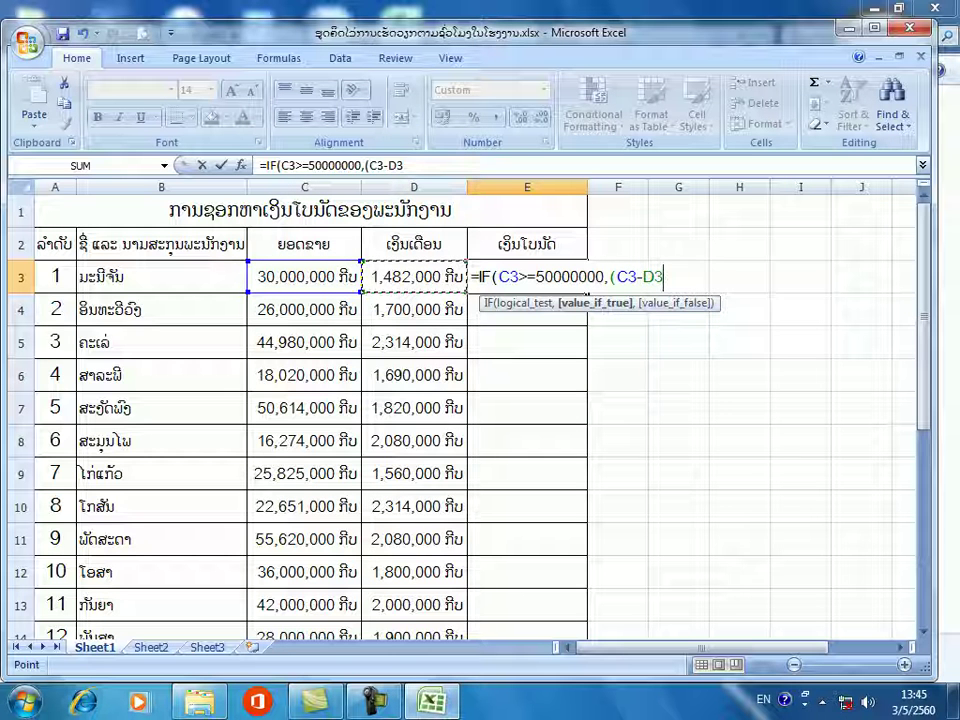
{"action": "type", "text": ")"}
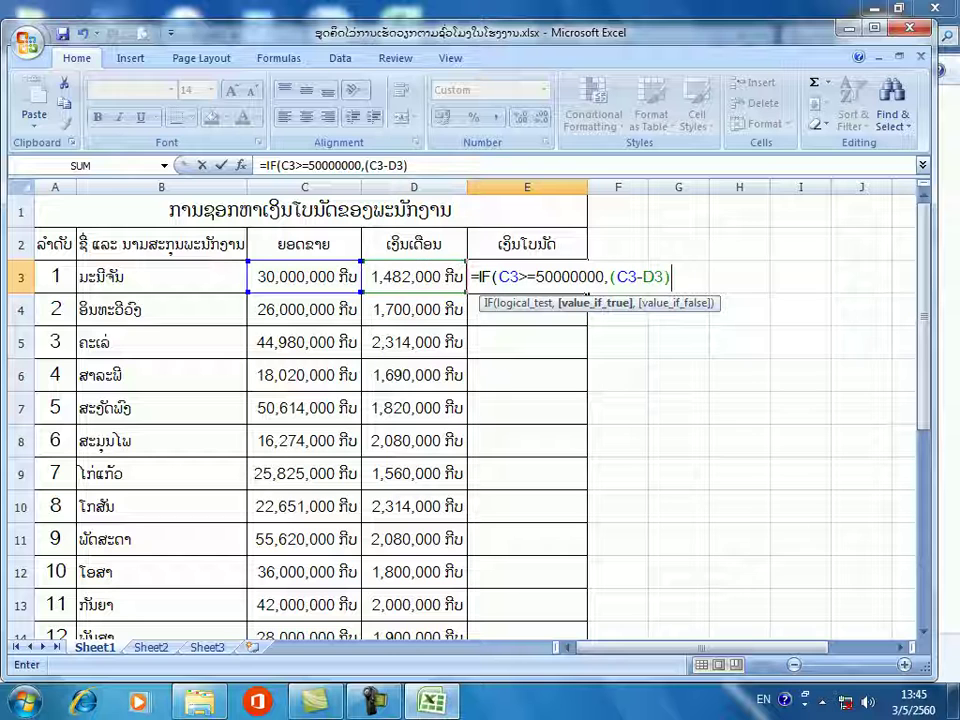
{"action": "type", "text": "*"}
{"action": "type", "text": "20%"}
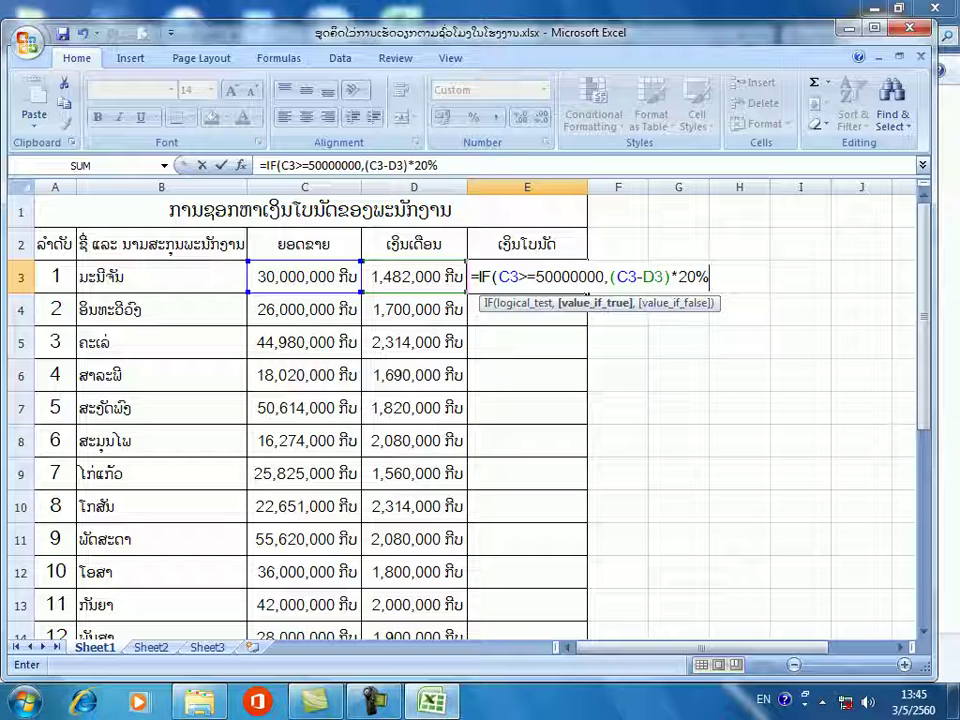
{"action": "type", "text": ","}
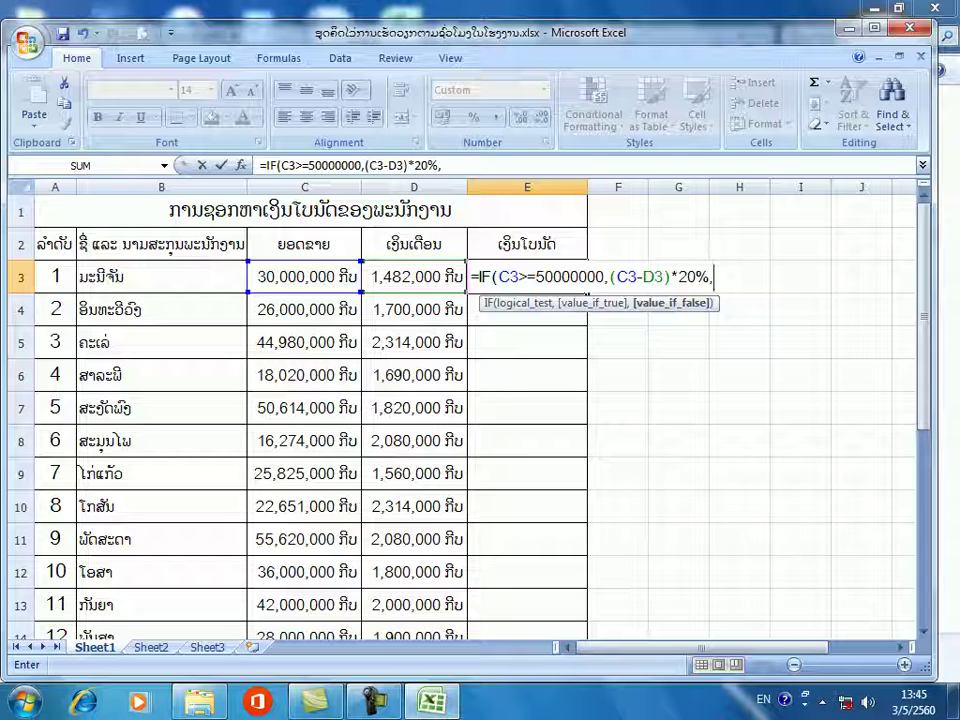
Nest a second IF in the E3 formula as the value if false, with the logical test C3>=40000000.
{"action": "type", "text": "if"}
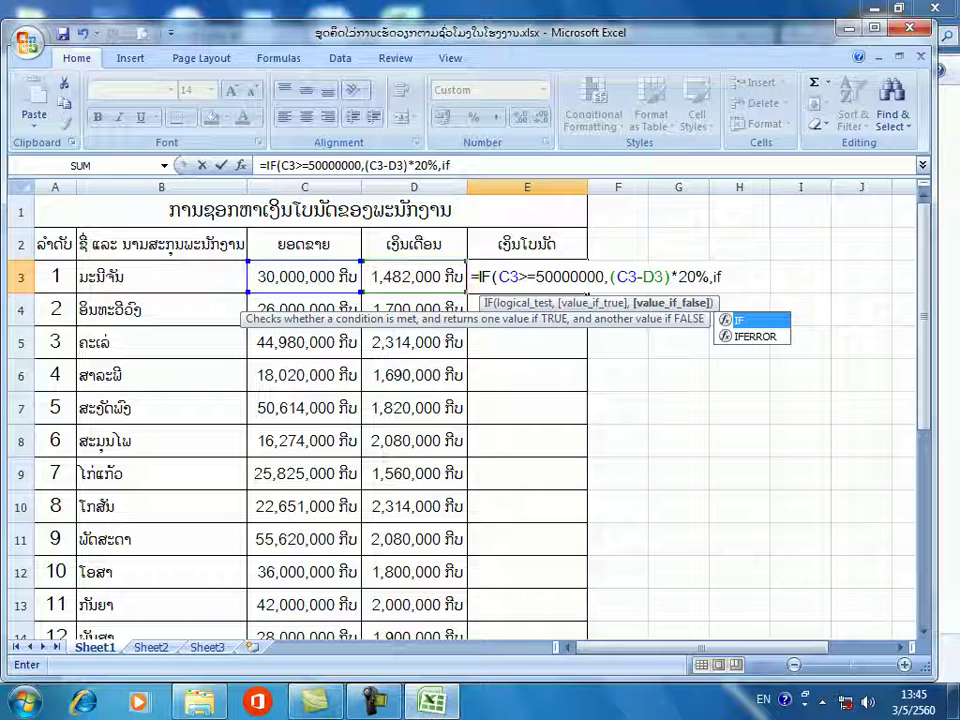
{"action": "key", "text": "Tab"}
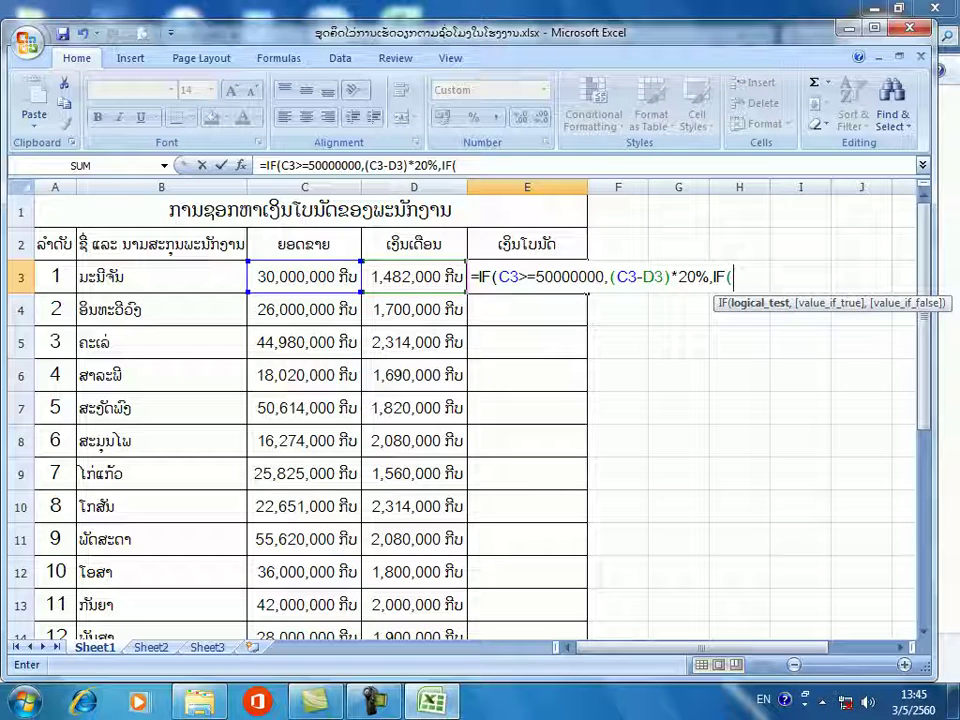
{"action": "left_click", "coordinate": [304, 276]}
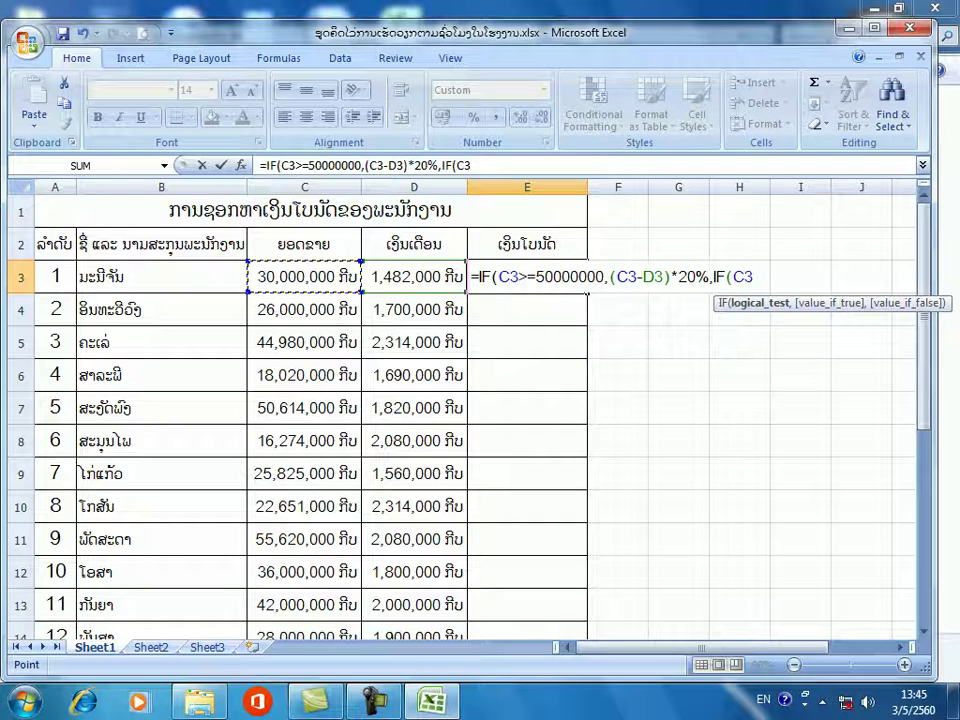
{"action": "type", "text": ">"}
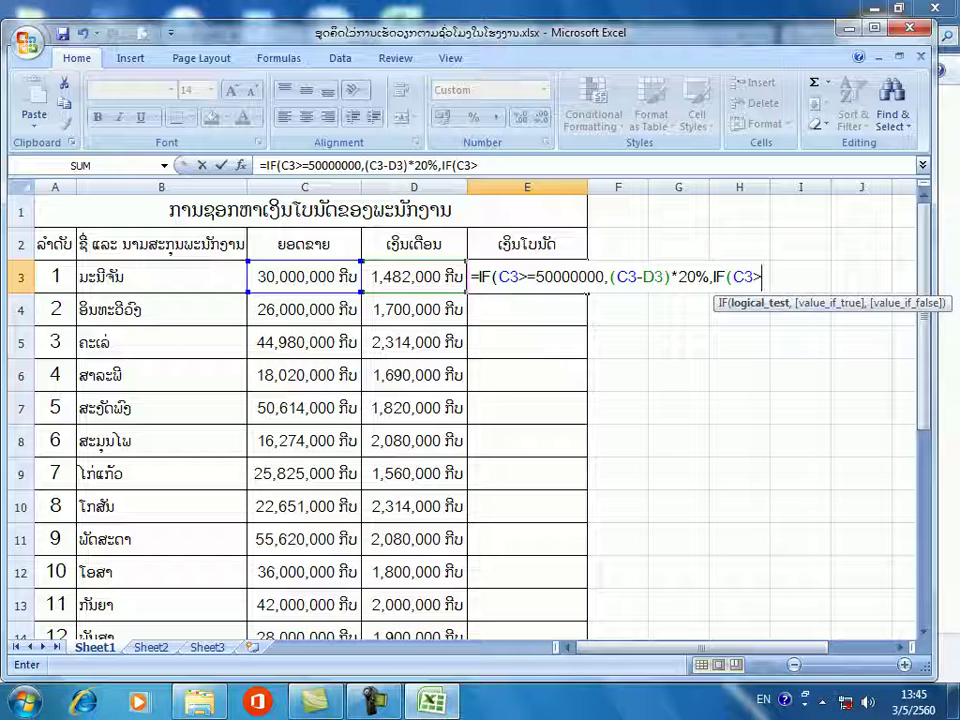
{"action": "type", "text": "="}
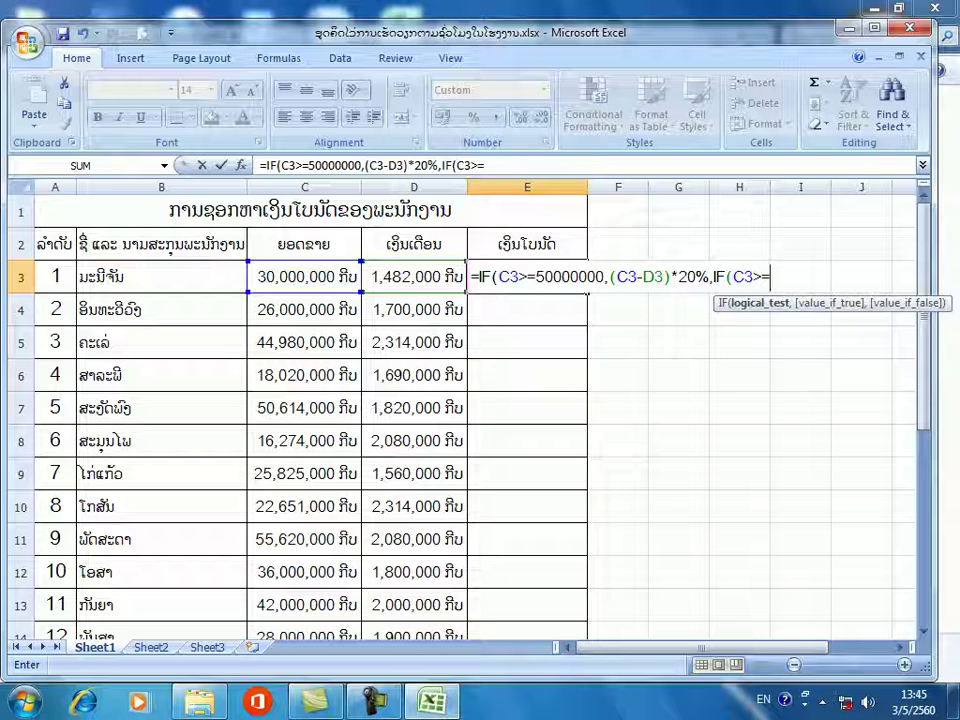
{"action": "type", "text": "4"}
{"action": "type", "text": "00"}
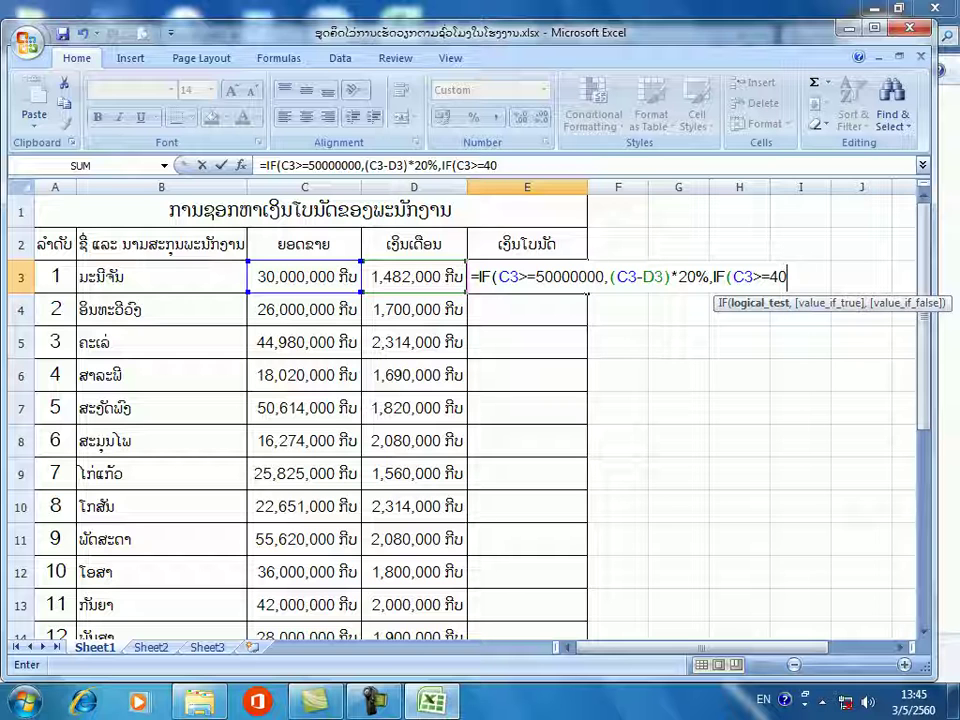
{"action": "type", "text": "000"}
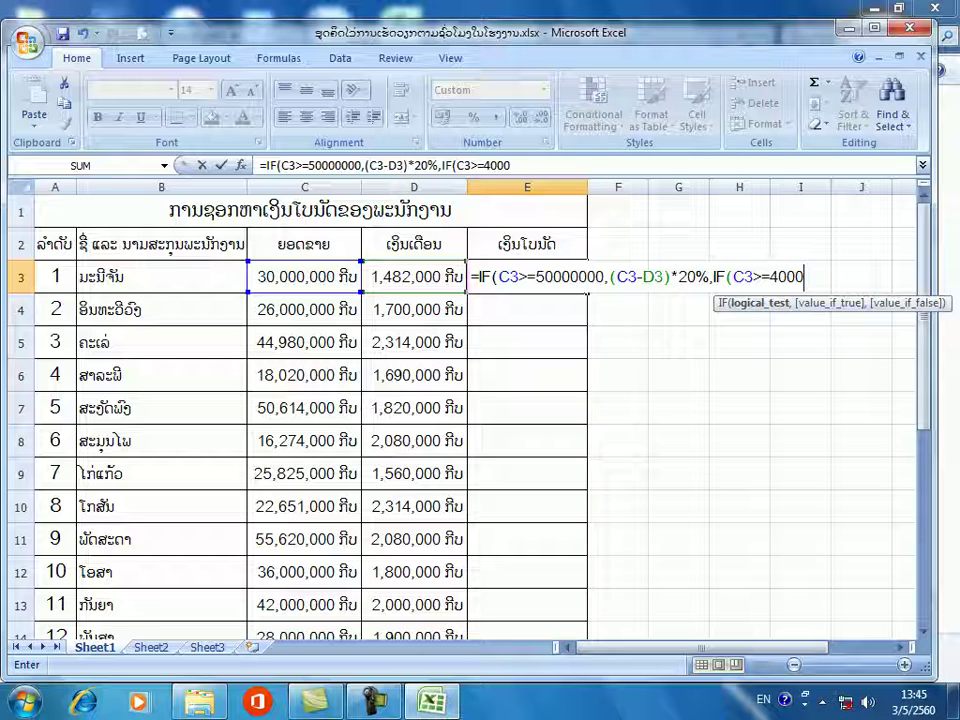
{"action": "type", "text": "0000"}
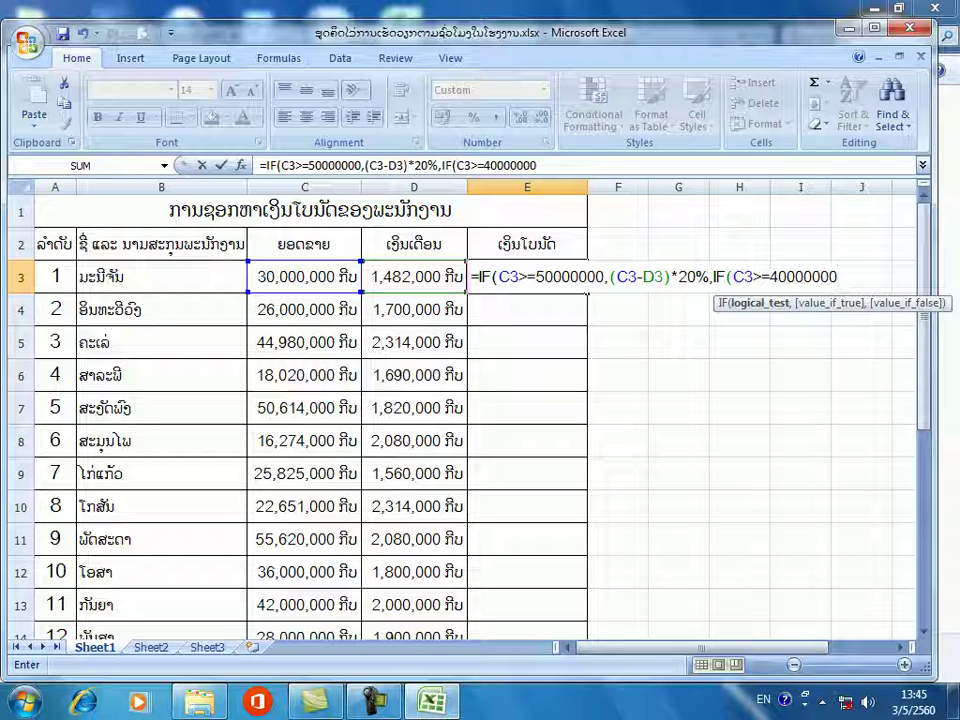
{"action": "type", "text": ","}
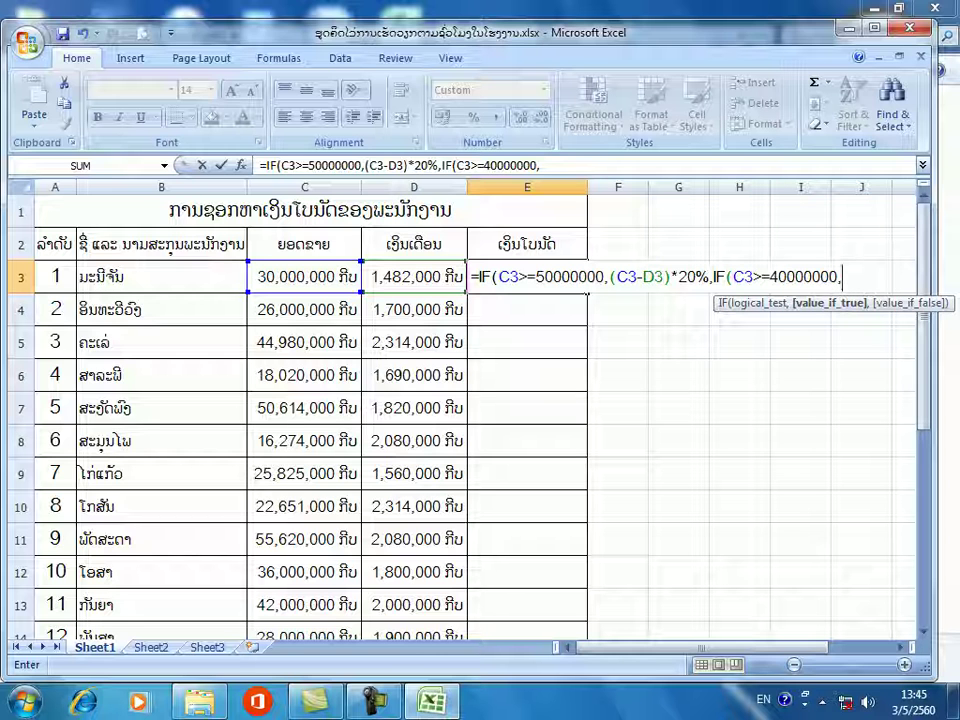
Enter (C3-D3)*15% as the value if true of the second IF in E3.
{"action": "type", "text": "("}
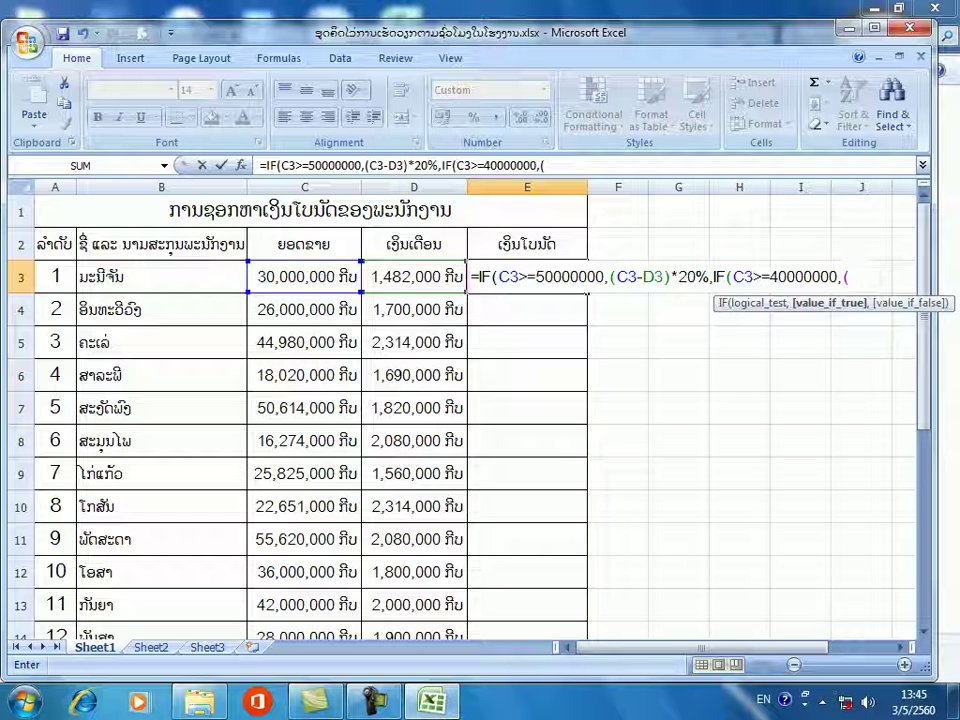
{"action": "left_click", "coordinate": [304, 276]}
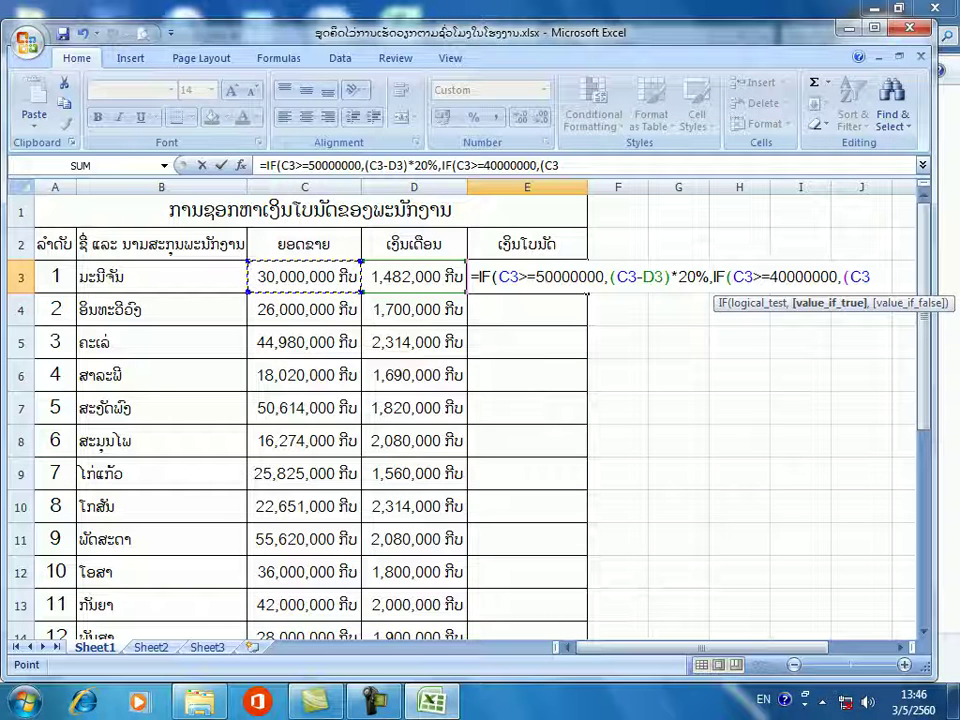
{"action": "type", "text": "-"}
{"action": "left_click", "coordinate": [414, 276]}
{"action": "type", "text": ")*"}
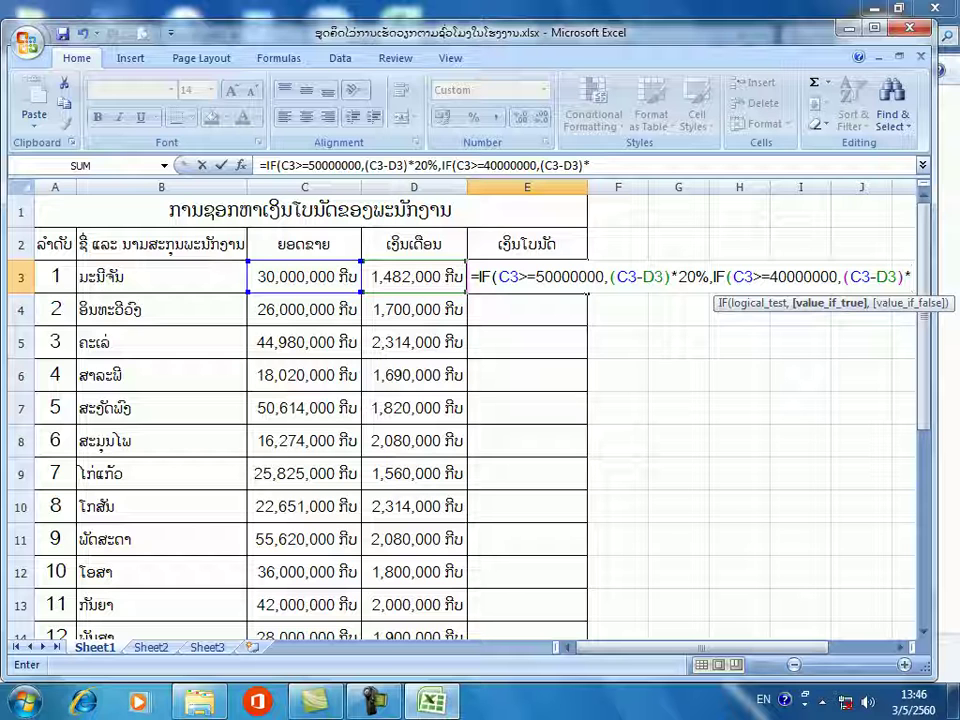
{"action": "type", "text": "1"}
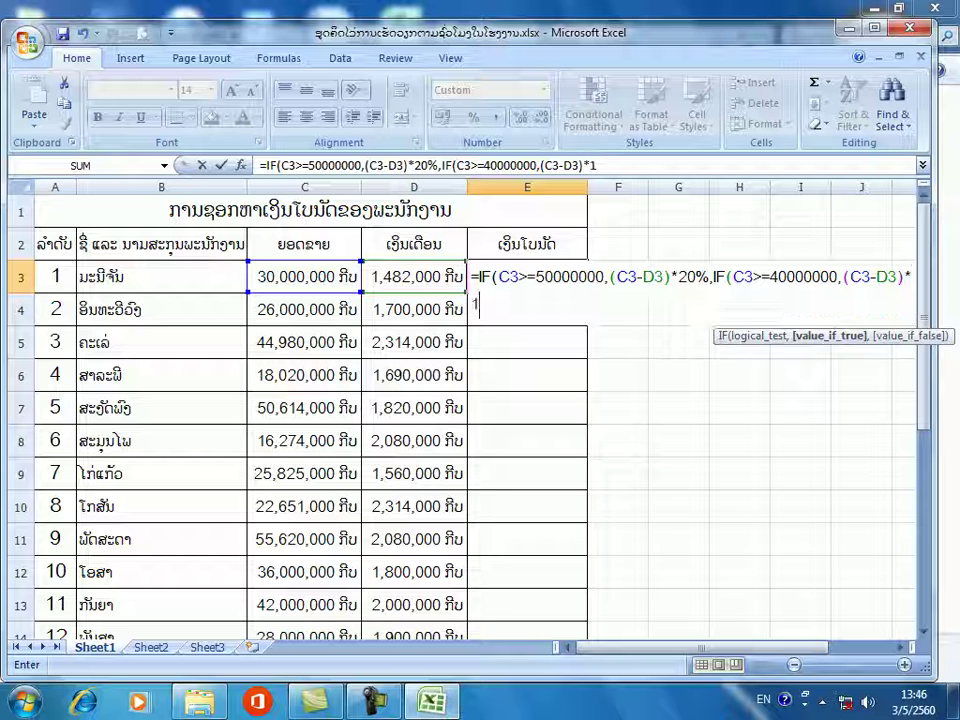
{"action": "type", "text": "5"}
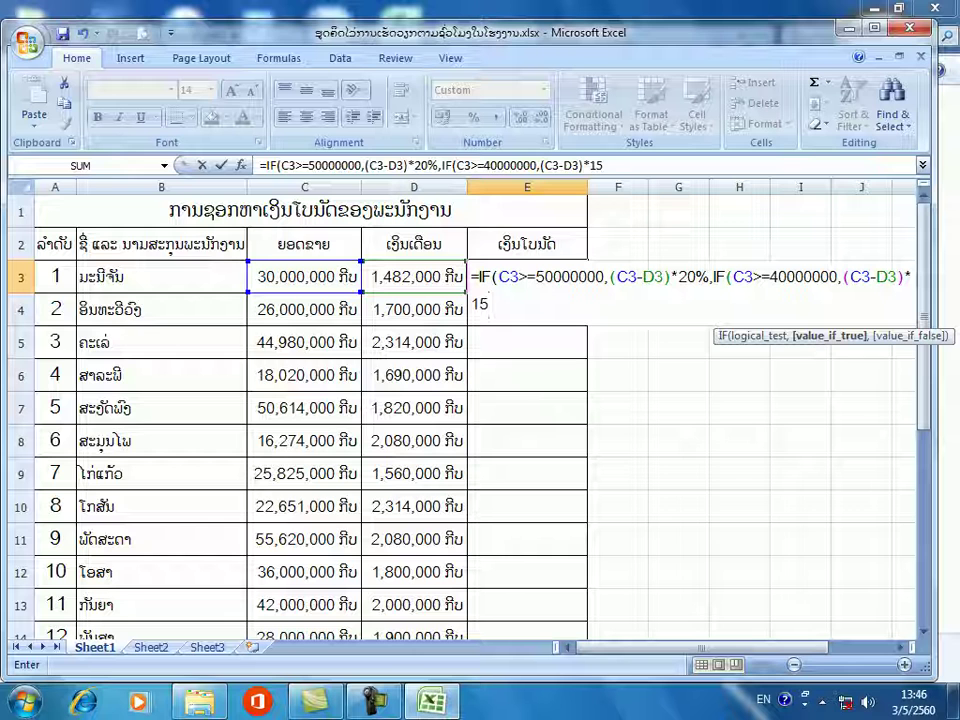
{"action": "type", "text": "%"}
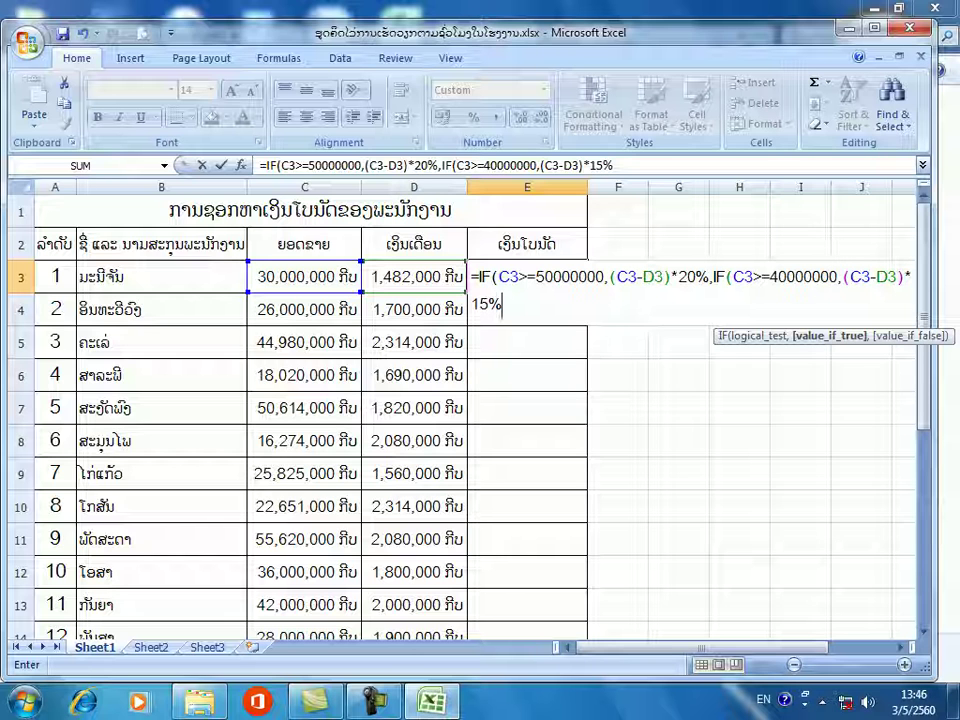
{"action": "type", "text": ","}
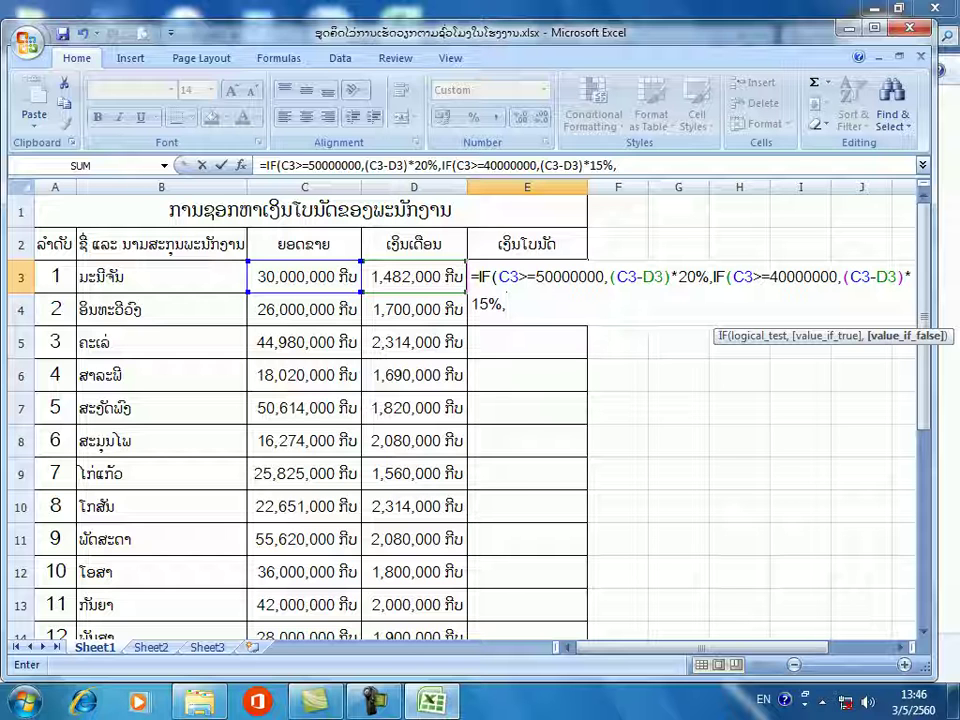
Nest a third IF in the E3 formula with the logical test C3>=30000000.
{"action": "type", "text": "i"}
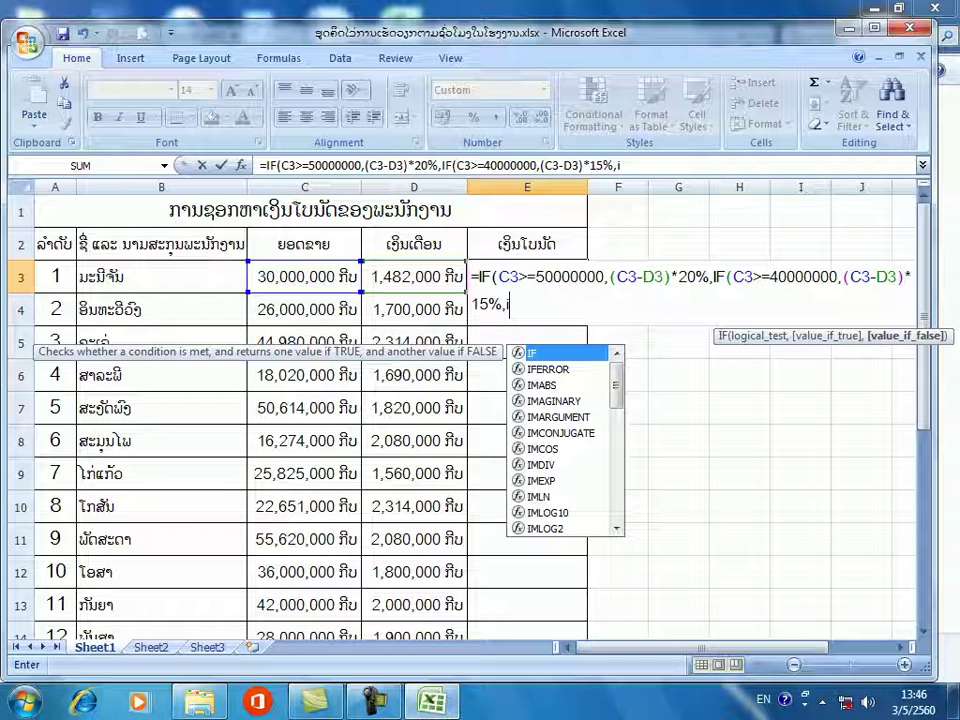
{"action": "key", "text": "Tab"}
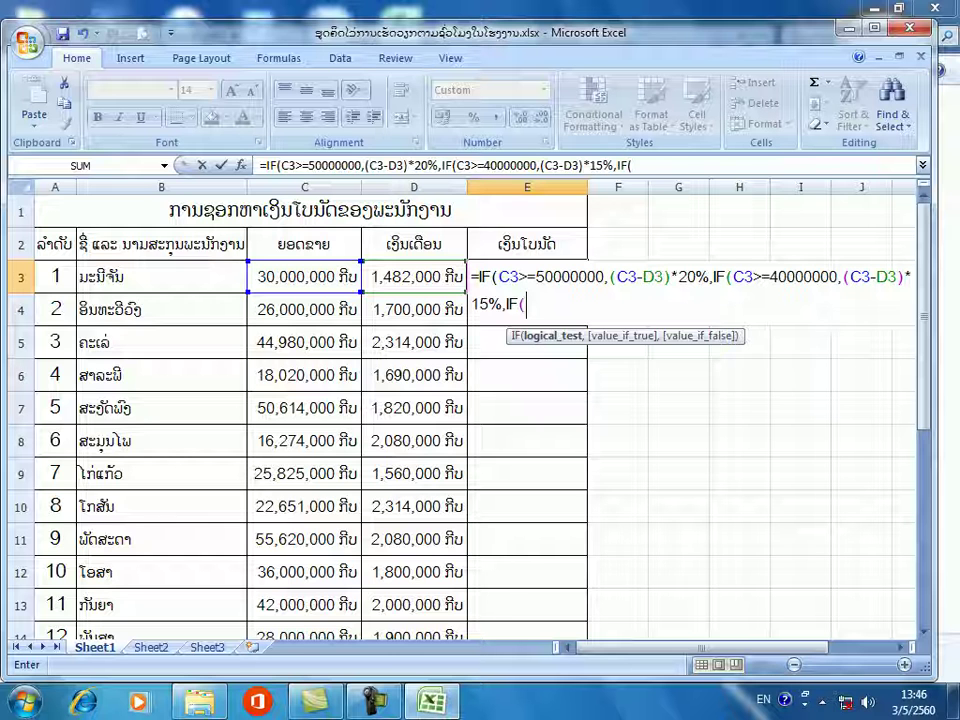
{"action": "left_click", "coordinate": [304, 276]}
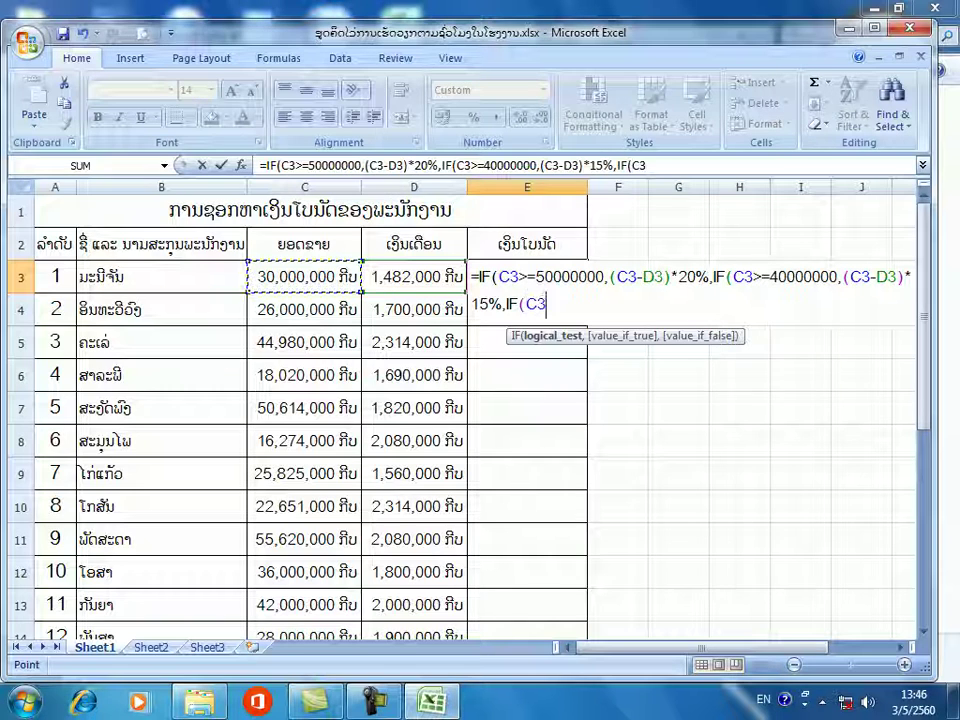
{"action": "type", "text": ">="}
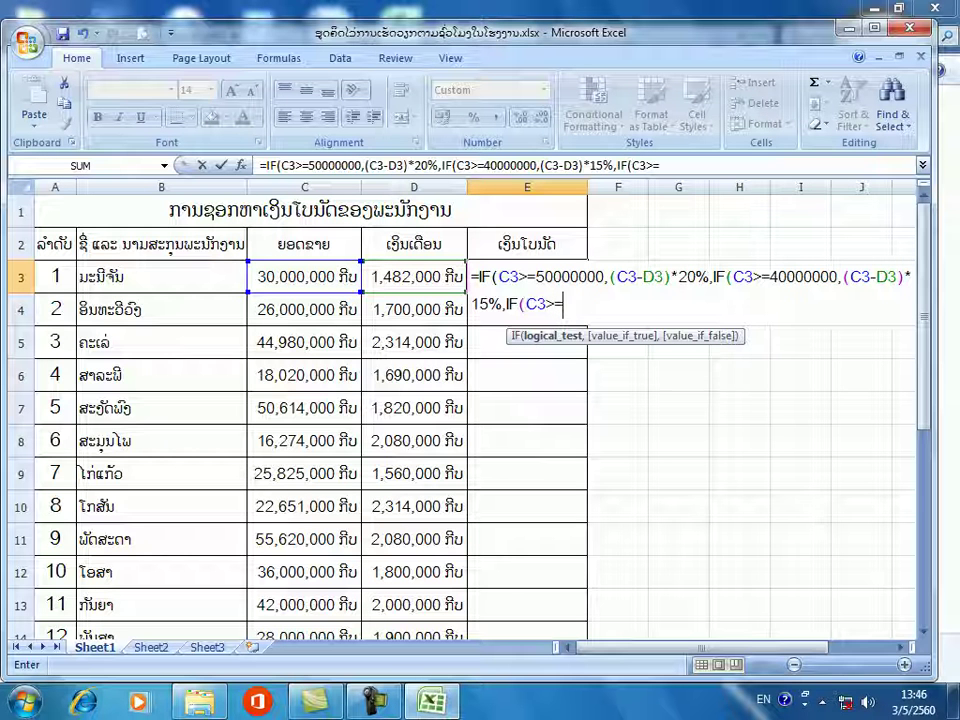
{"action": "type", "text": "3"}
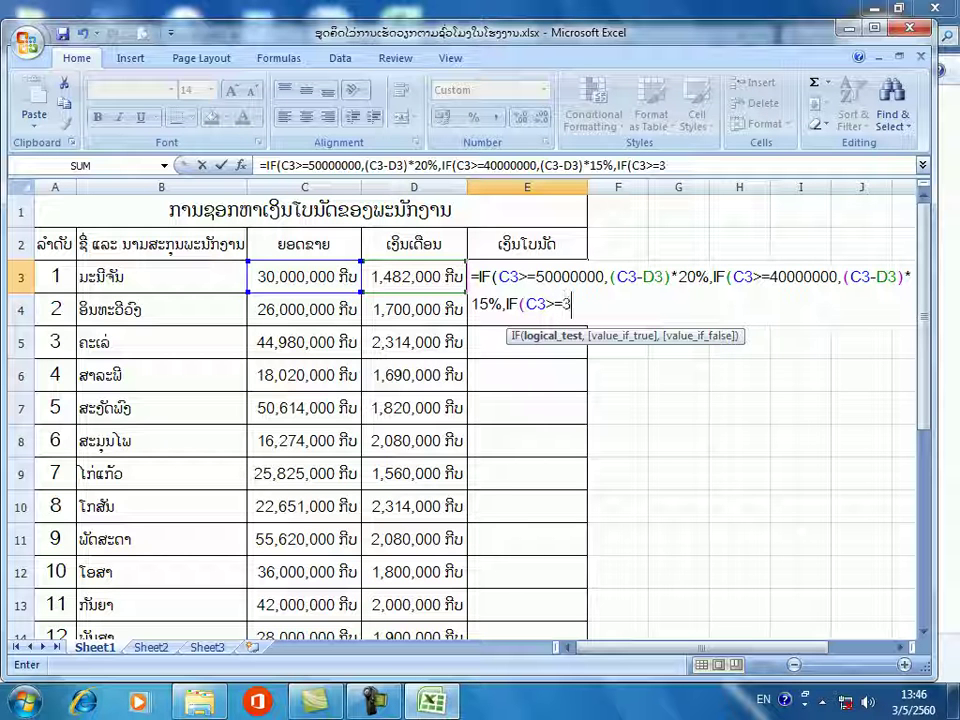
{"action": "type", "text": "0000000"}
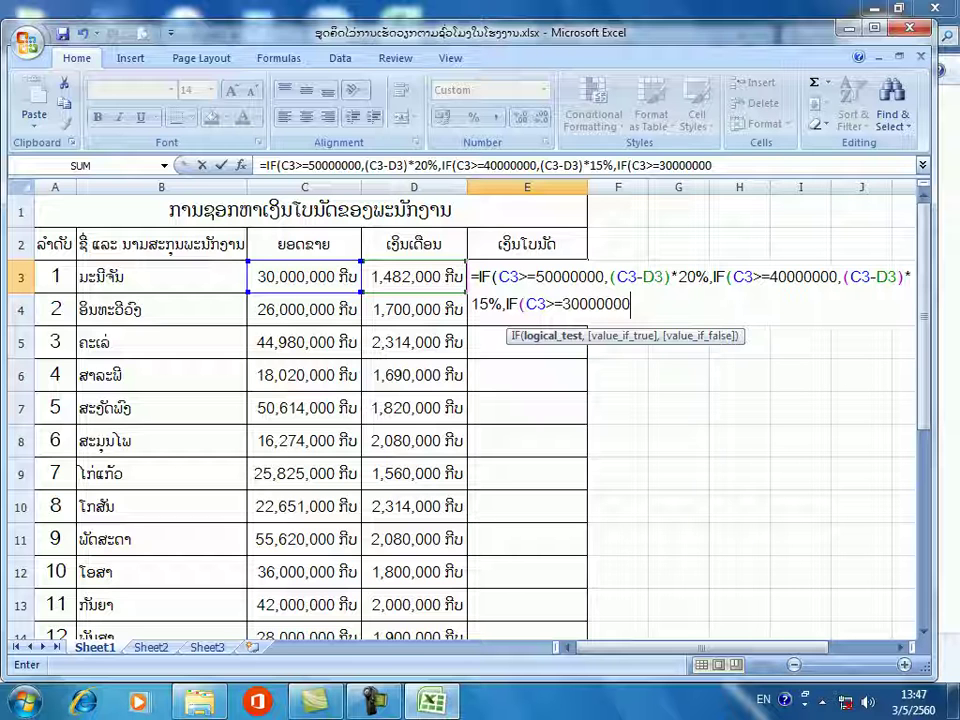
Enter (C3-D3)*12% as the value if true of the third IF in E3.
{"action": "type", "text": ",("}
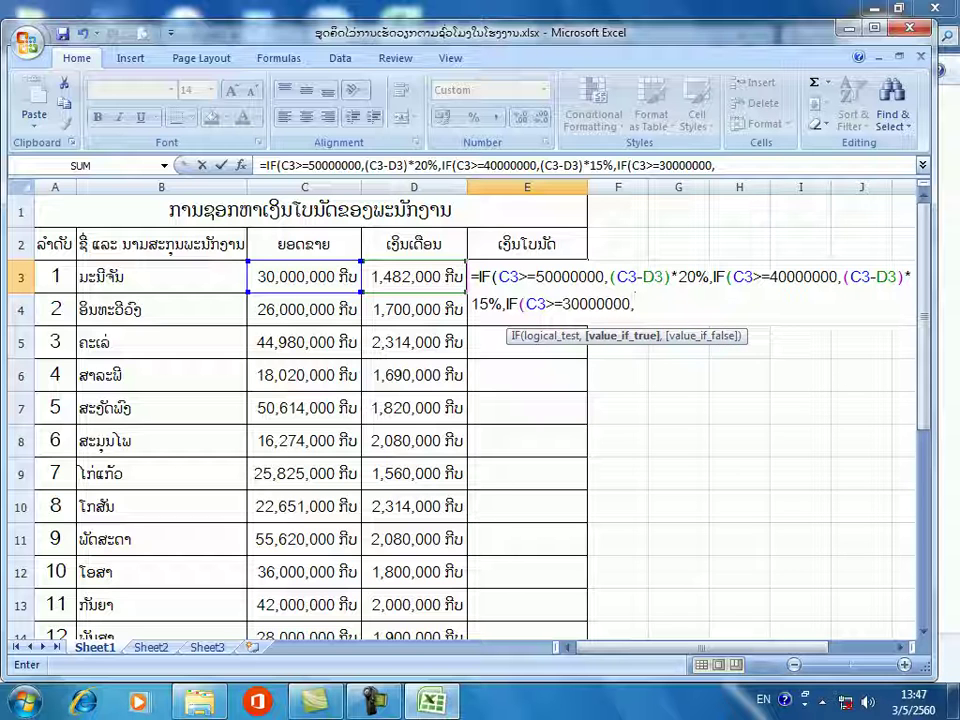
{"action": "key", "text": "Left"}
{"action": "key", "text": "Left"}
{"action": "type", "text": "-"}
{"action": "key", "text": "Left"}
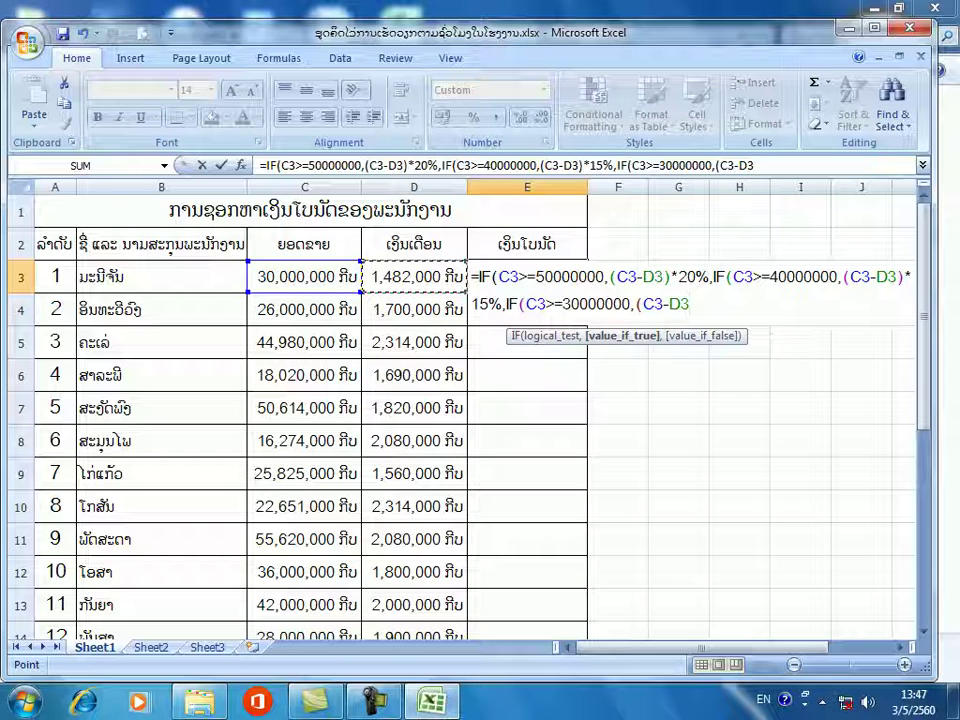
{"action": "type", "text": ")"}
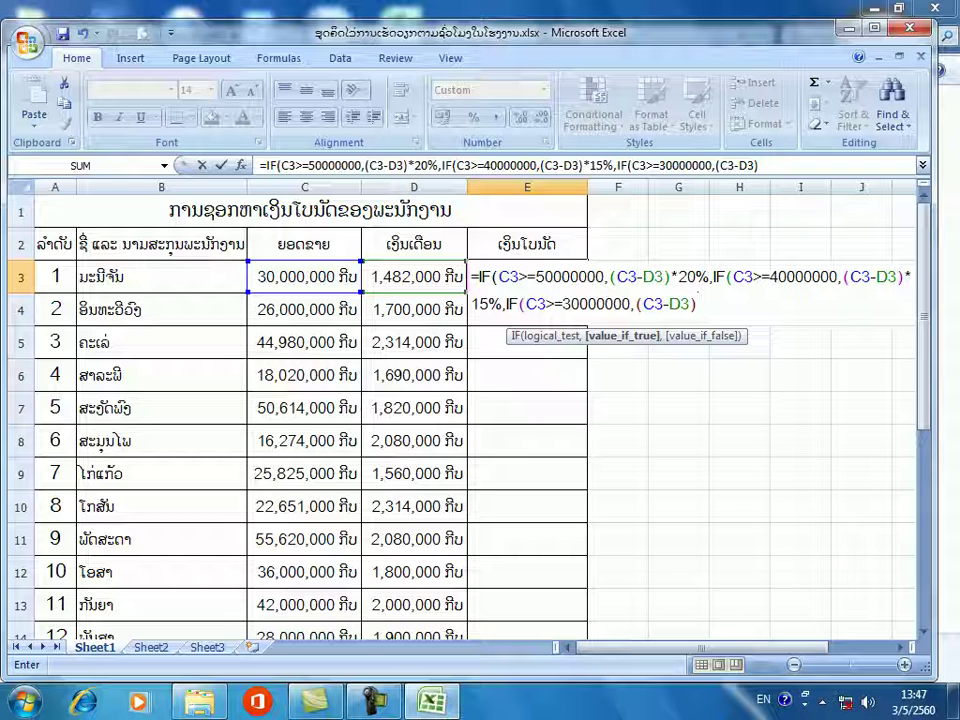
{"action": "type", "text": "*12%"}
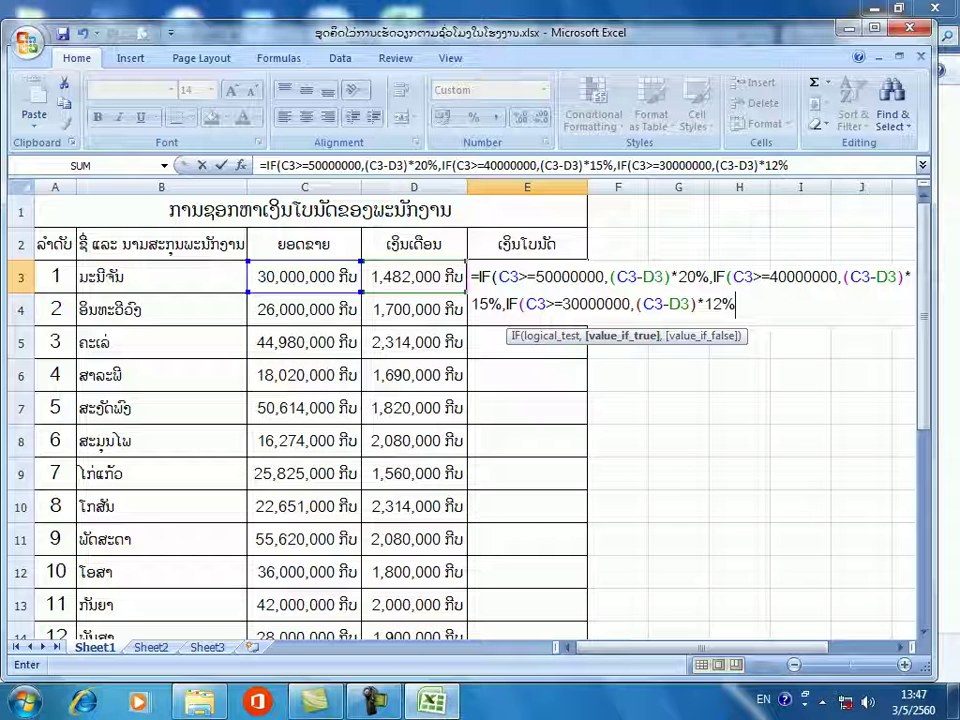
{"action": "type", "text": ","}
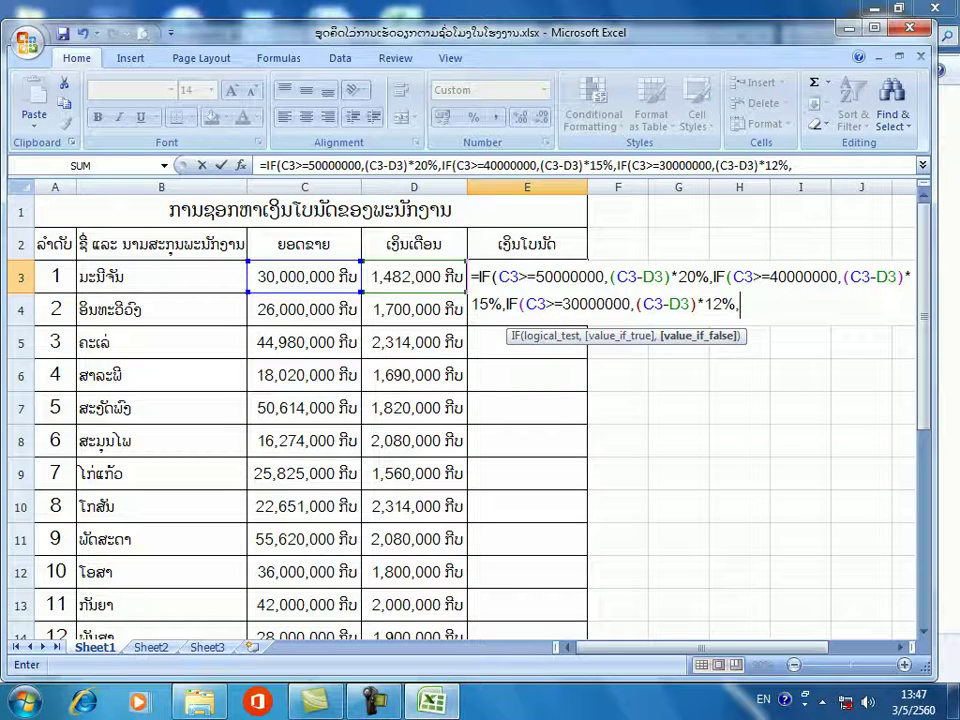
Nest a fourth IF in the E3 formula with the logical test C3>=20000000.
{"action": "type", "text": "if"}
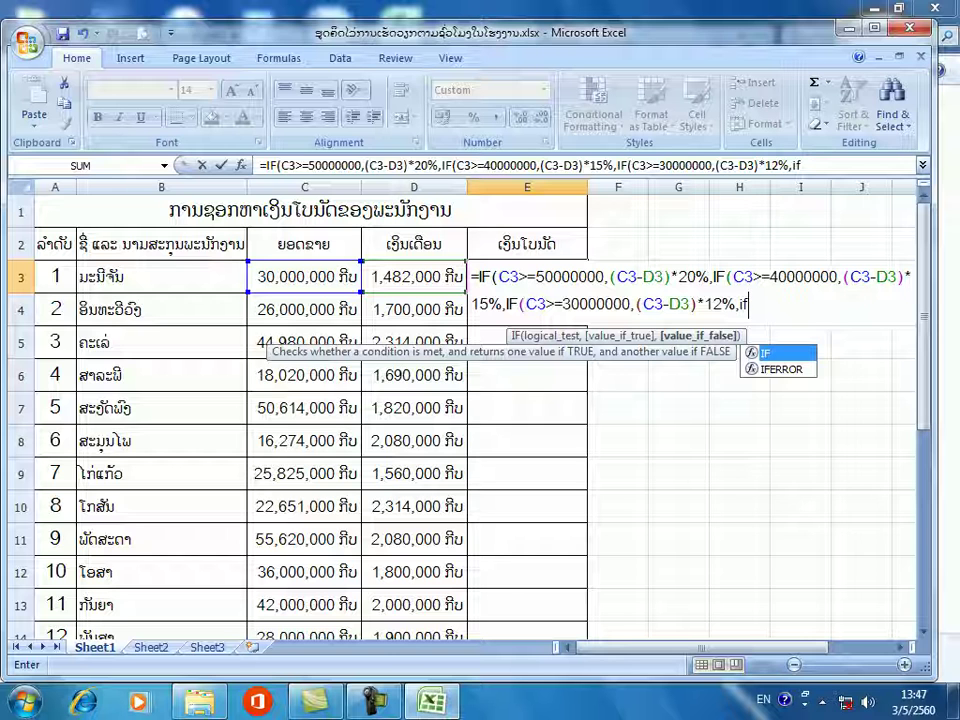
{"action": "key", "text": "Tab"}
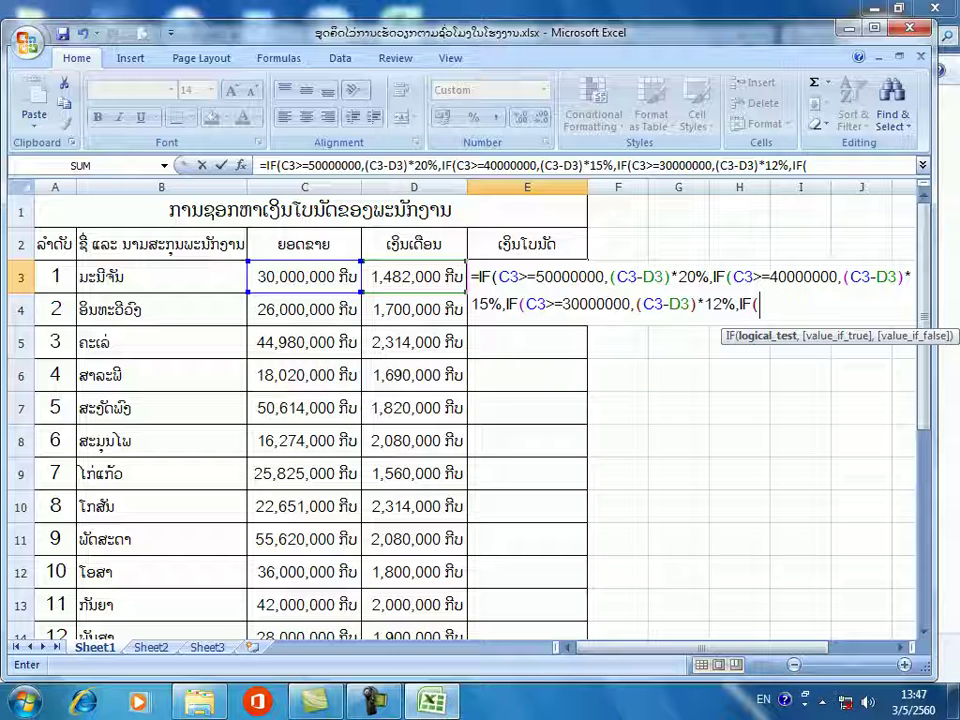
{"action": "left_click", "coordinate": [304, 276]}
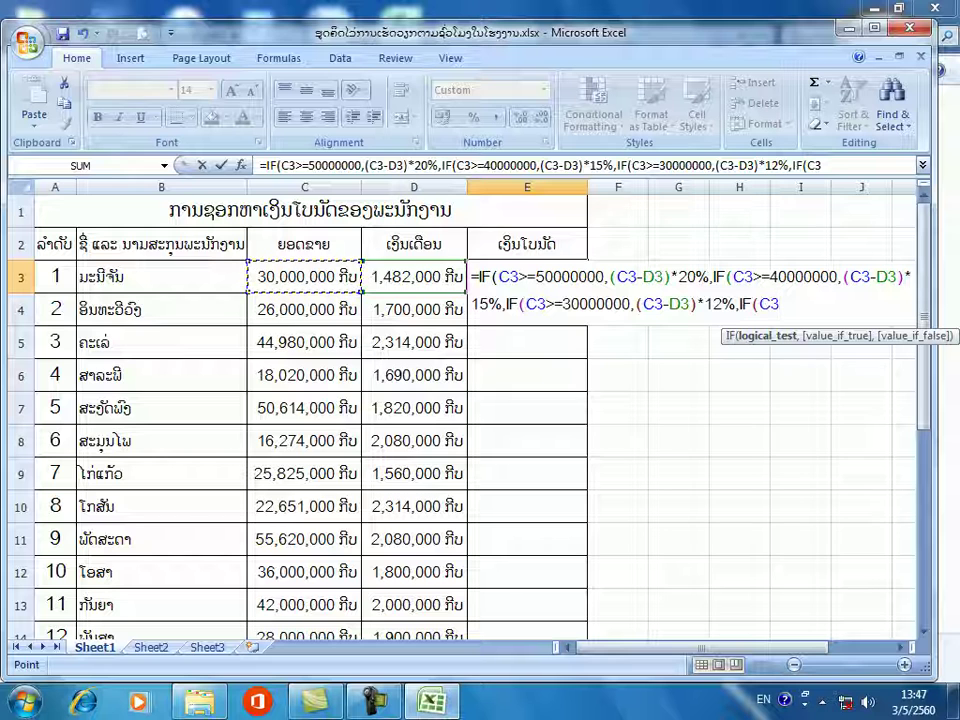
{"action": "type", "text": "+"}
{"action": "key", "text": "BackSpace"}
{"action": "type", "text": ">="}
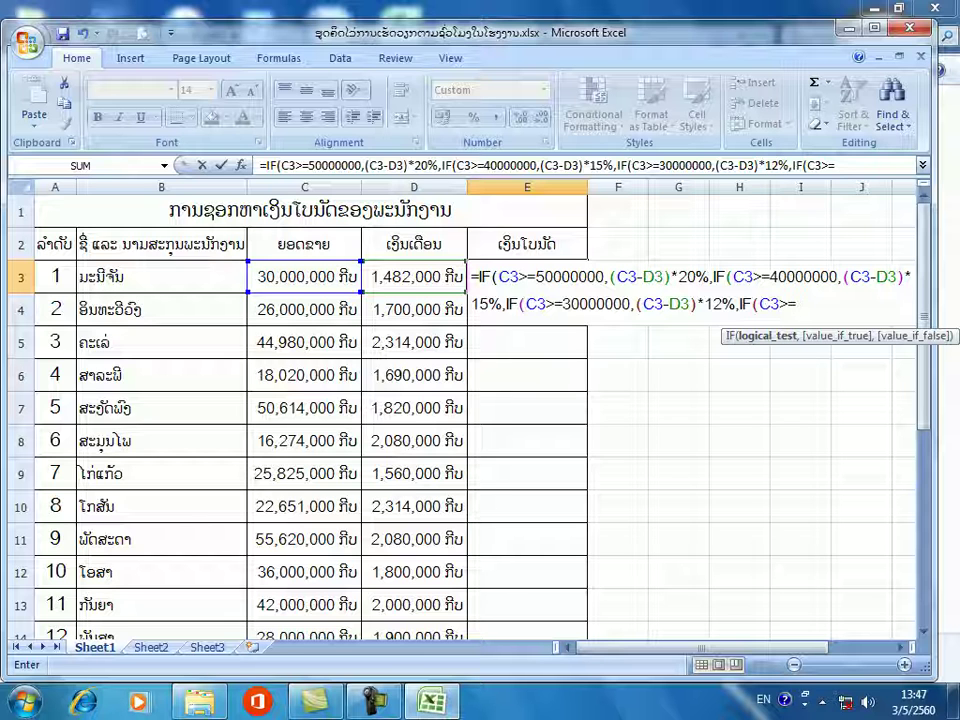
{"action": "type", "text": "20000000"}
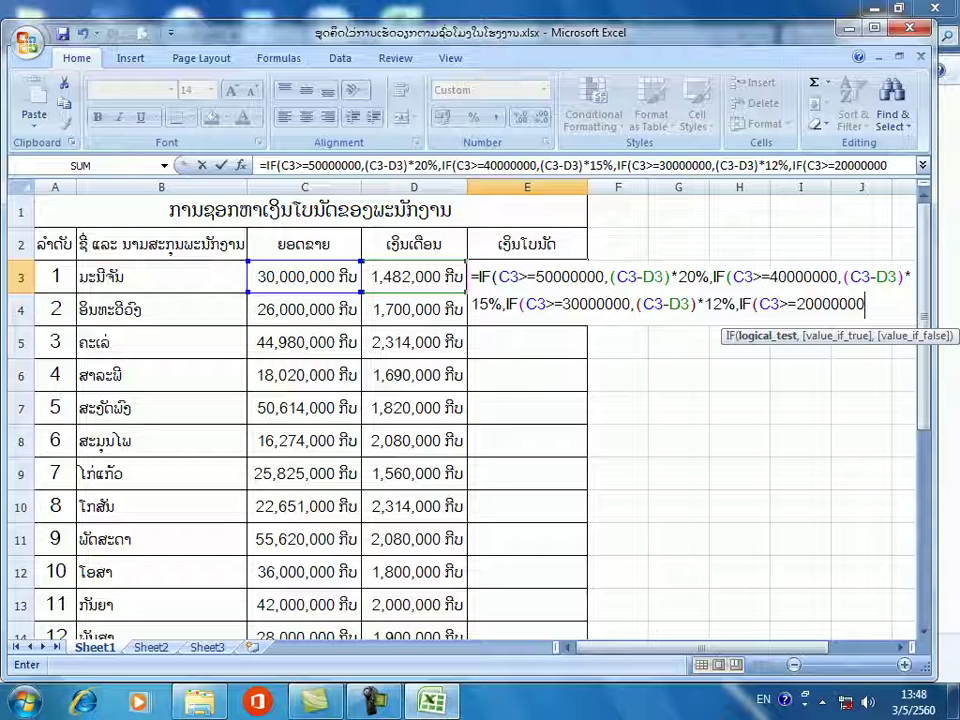
{"action": "type", "text": ","}
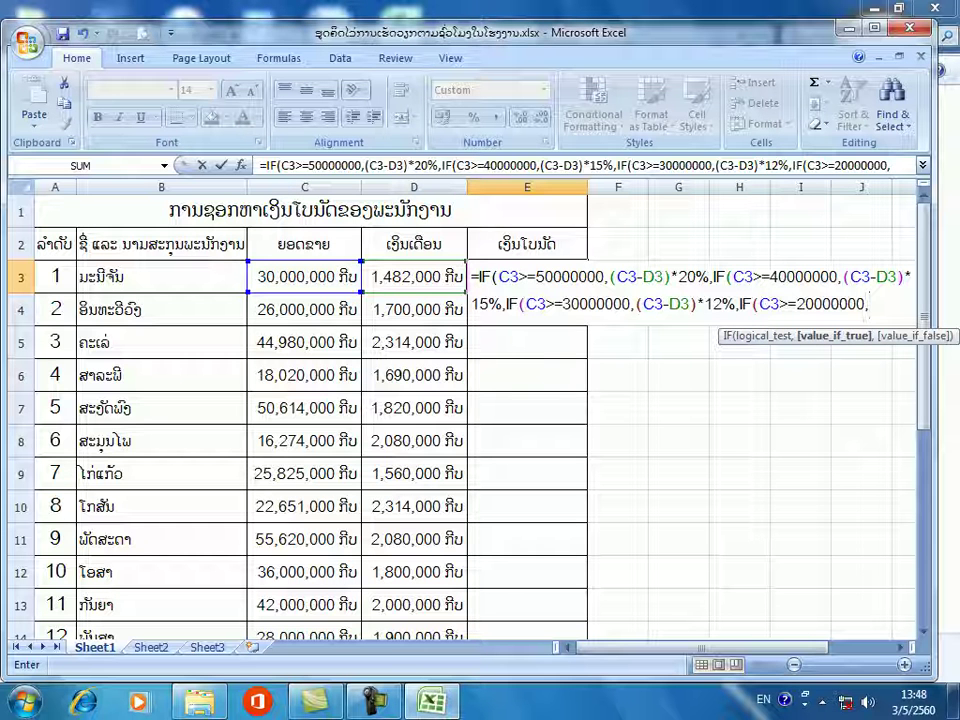
Enter (C3-D3)*10% as the value if true of the fourth IF in E3.
{"action": "type", "text": "("}
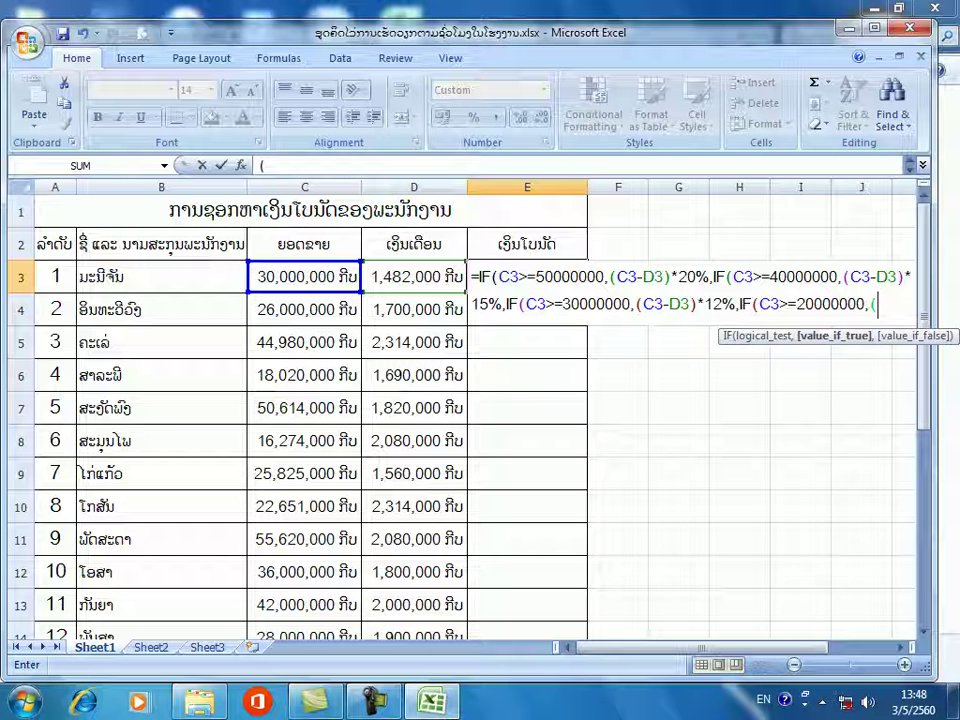
{"action": "left_click", "coordinate": [304, 277]}
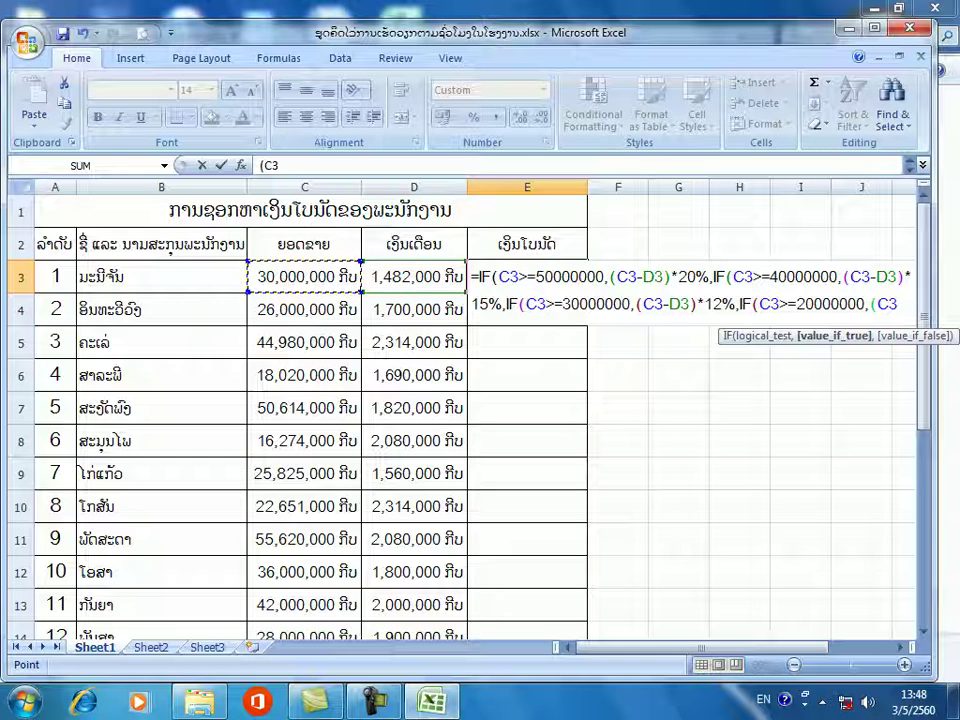
{"action": "type", "text": "-"}
{"action": "left_click", "coordinate": [414, 276]}
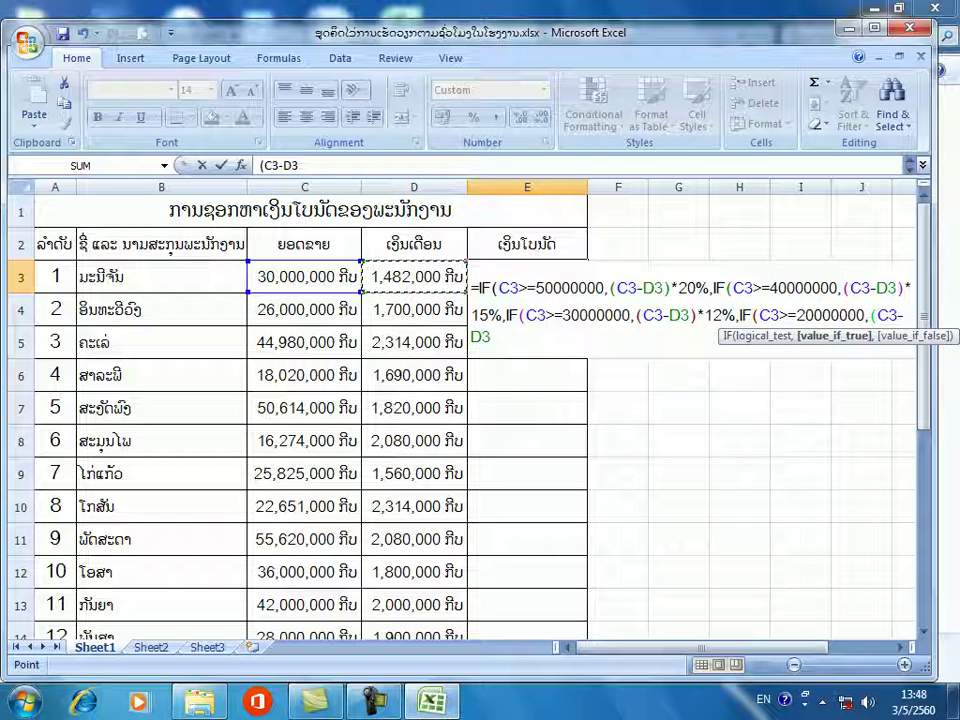
{"action": "type", "text": ")"}
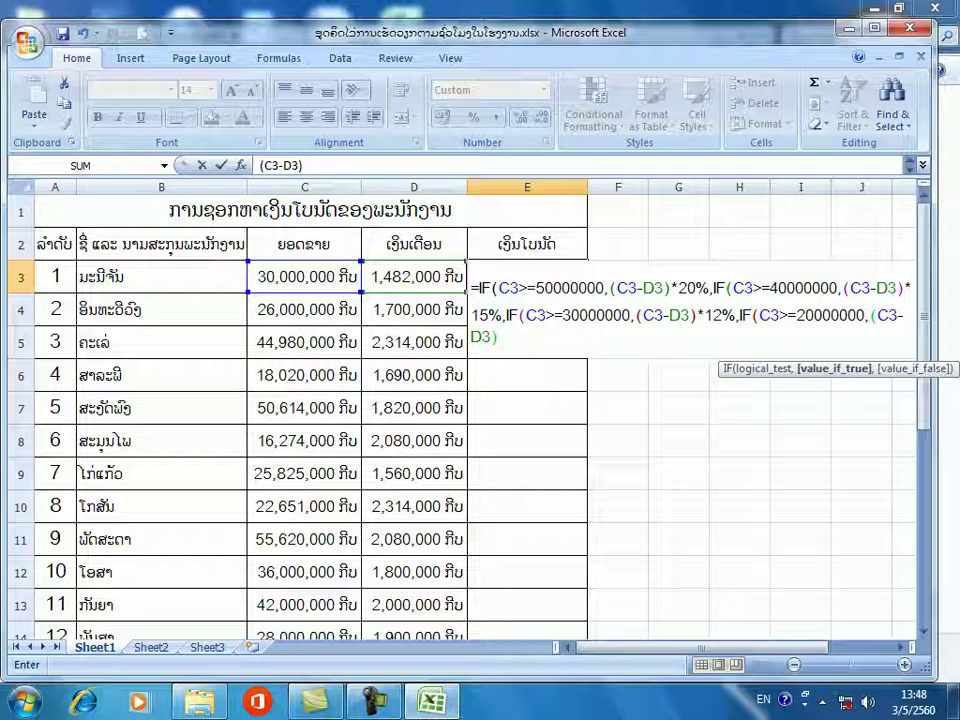
{"action": "type", "text": "*"}
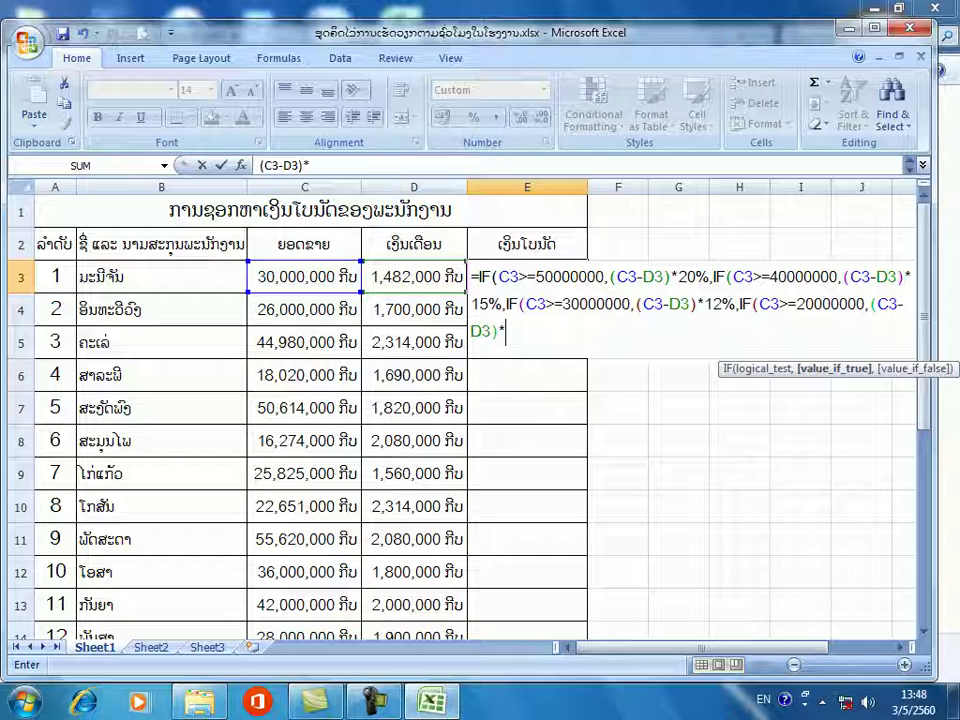
{"action": "type", "text": "10%"}
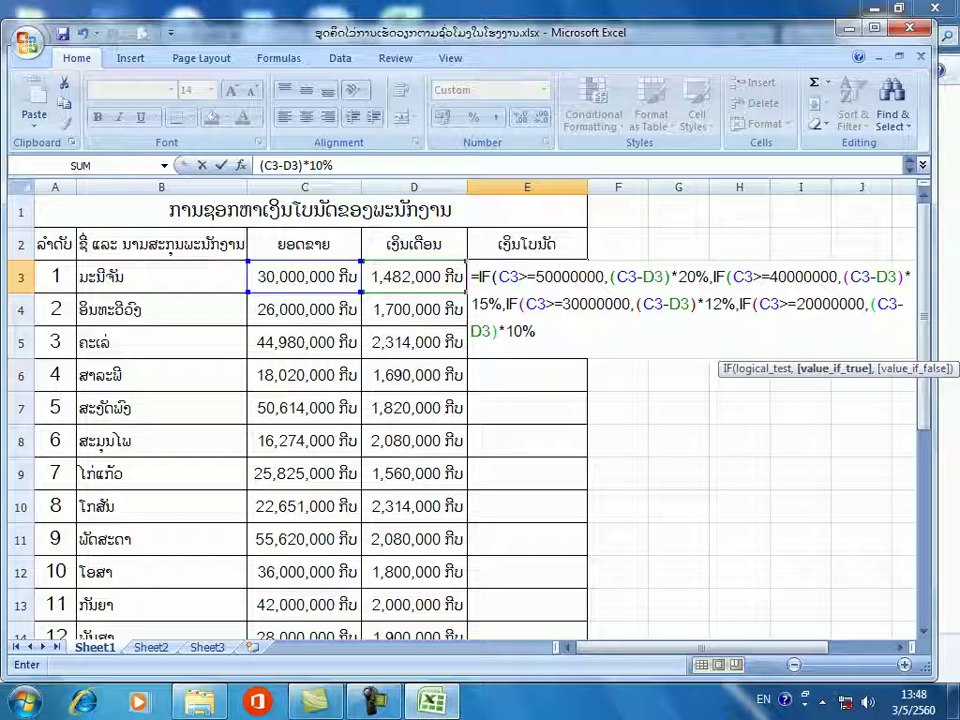
{"action": "type", "text": ","}
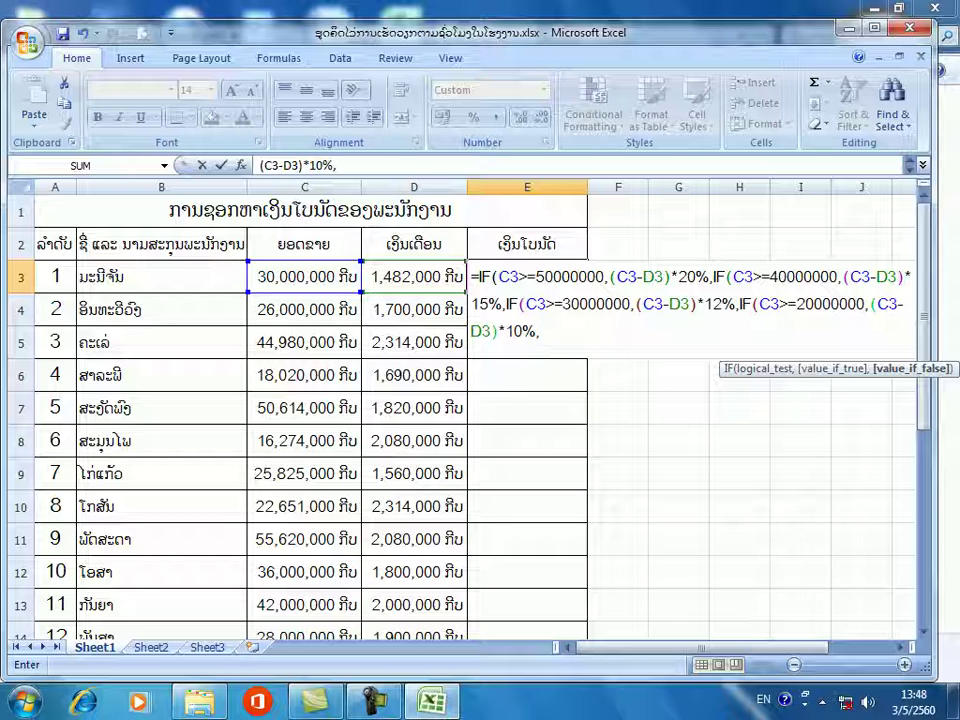
Nest a fifth IF in the E3 formula with the logical test C3>=19000000.
{"action": "type", "text": "if"}
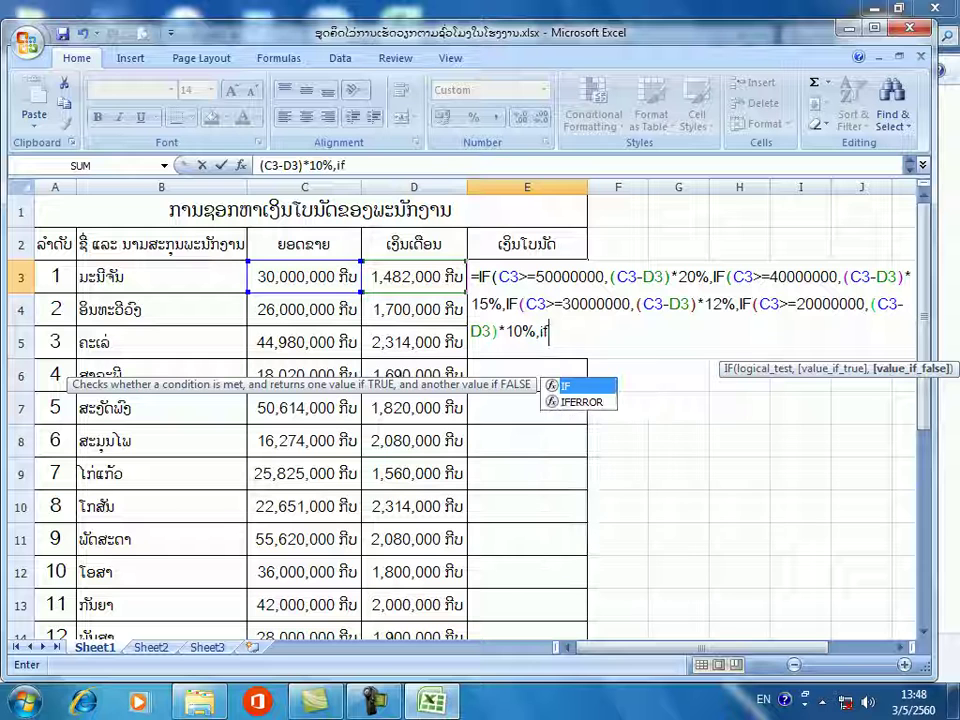
{"action": "key", "text": "Tab"}
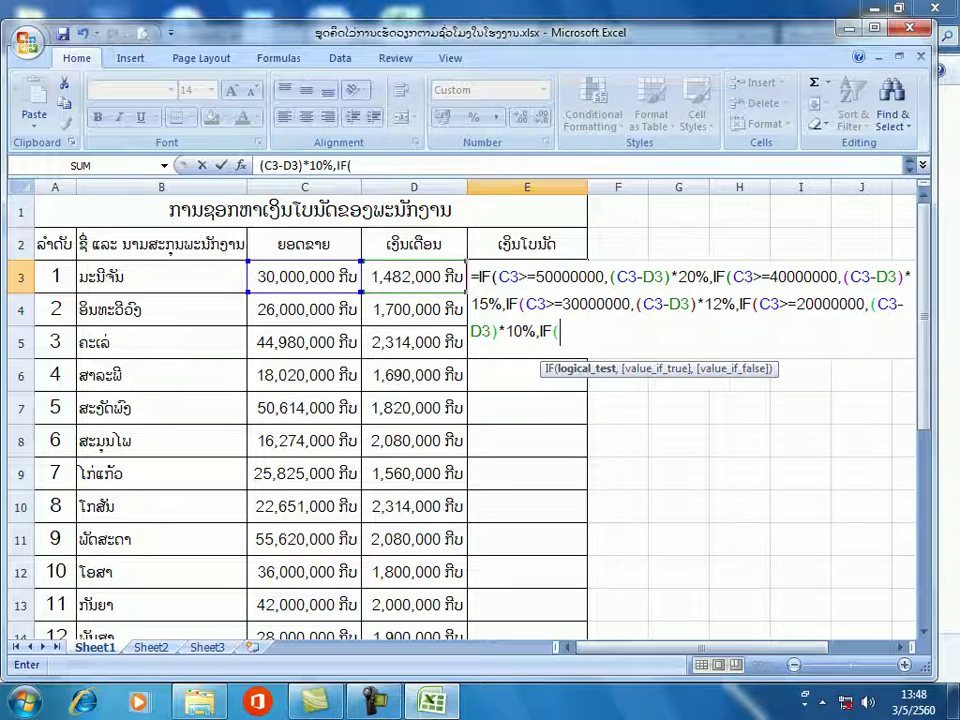
{"action": "left_click", "coordinate": [304, 276]}
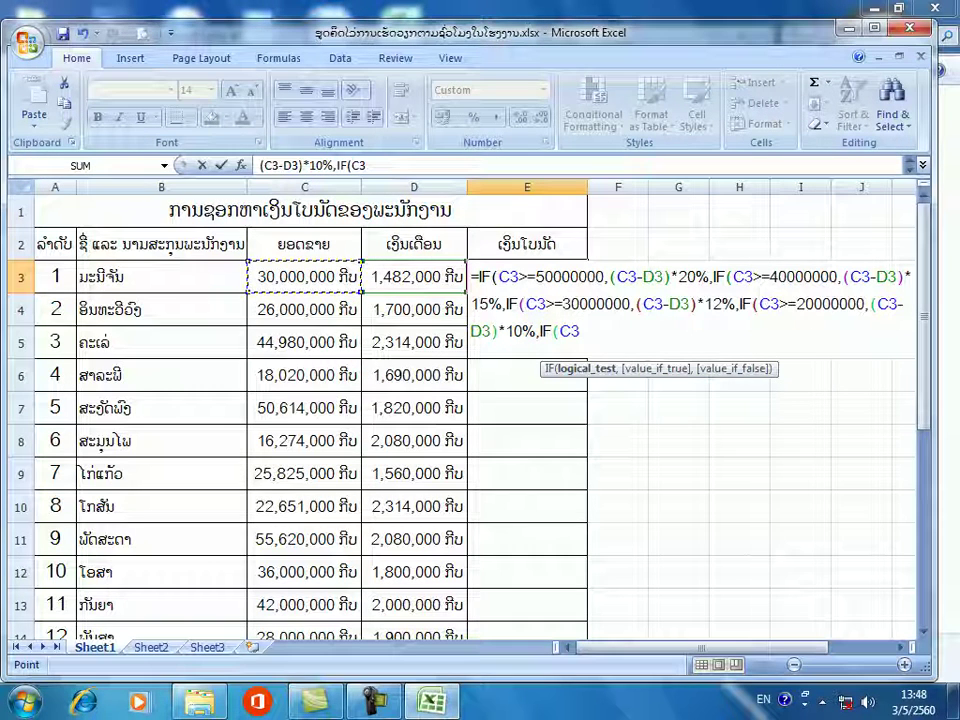
{"action": "type", "text": ">="}
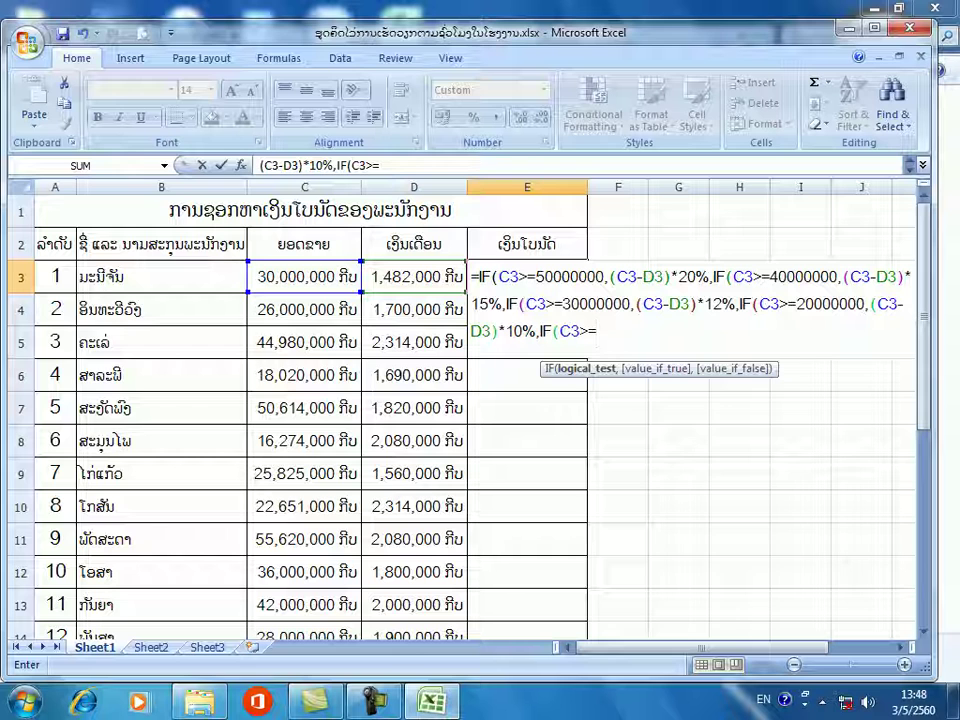
{"action": "type", "text": "19000"}
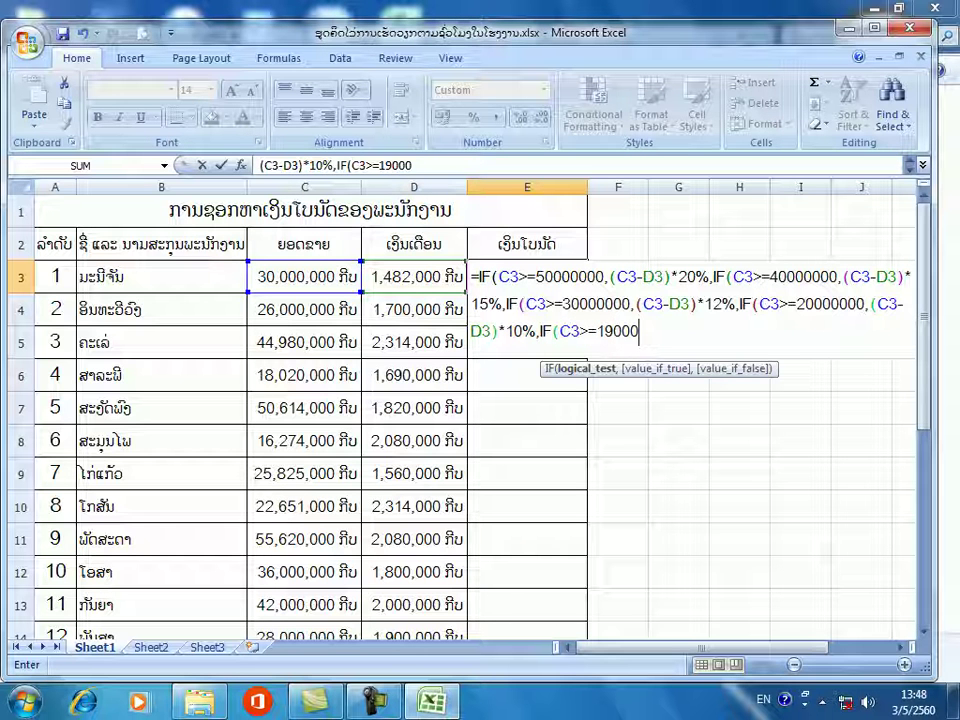
{"action": "type", "text": "000"}
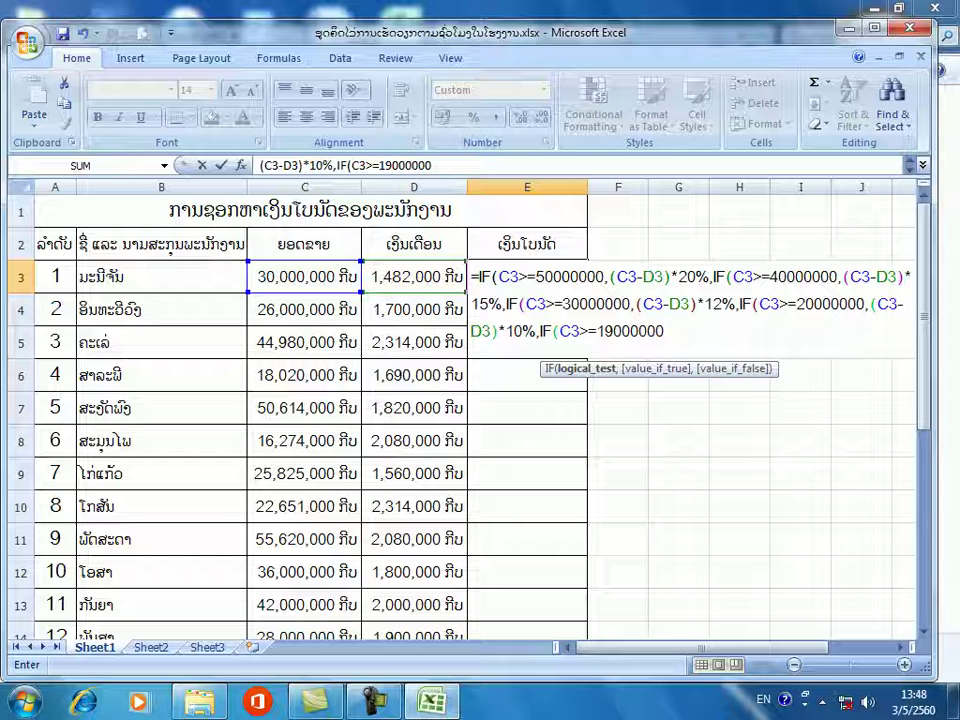
Enter (C3-D3)*5% as the value if true of the fifth IF, close all five IFs and commit the E3 formula.
{"action": "type", "text": ",("}
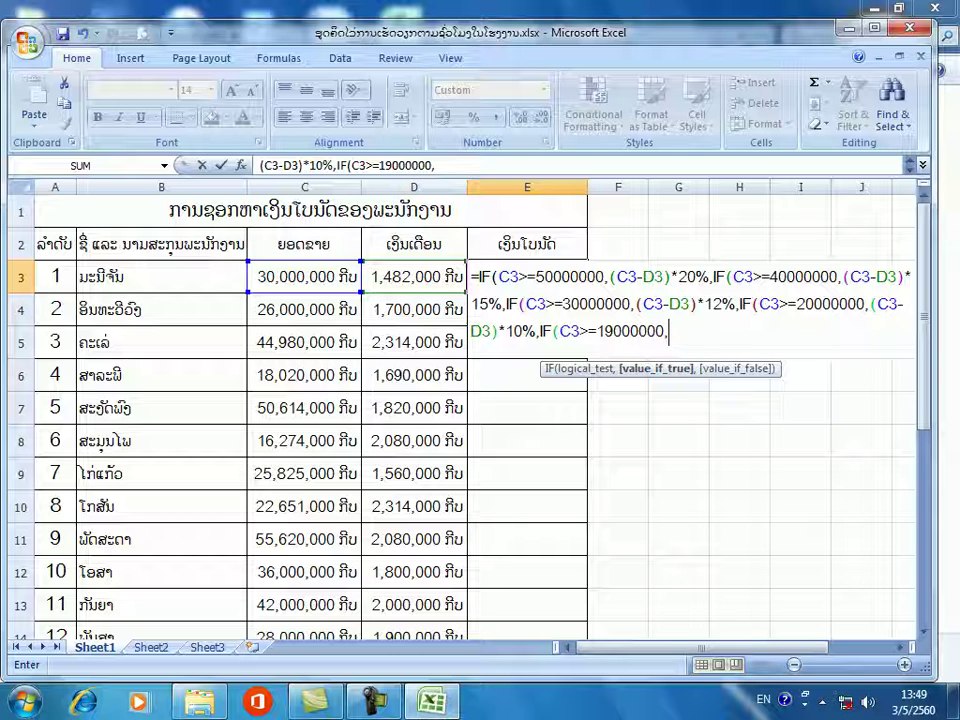
{"action": "left_click", "coordinate": [304, 276]}
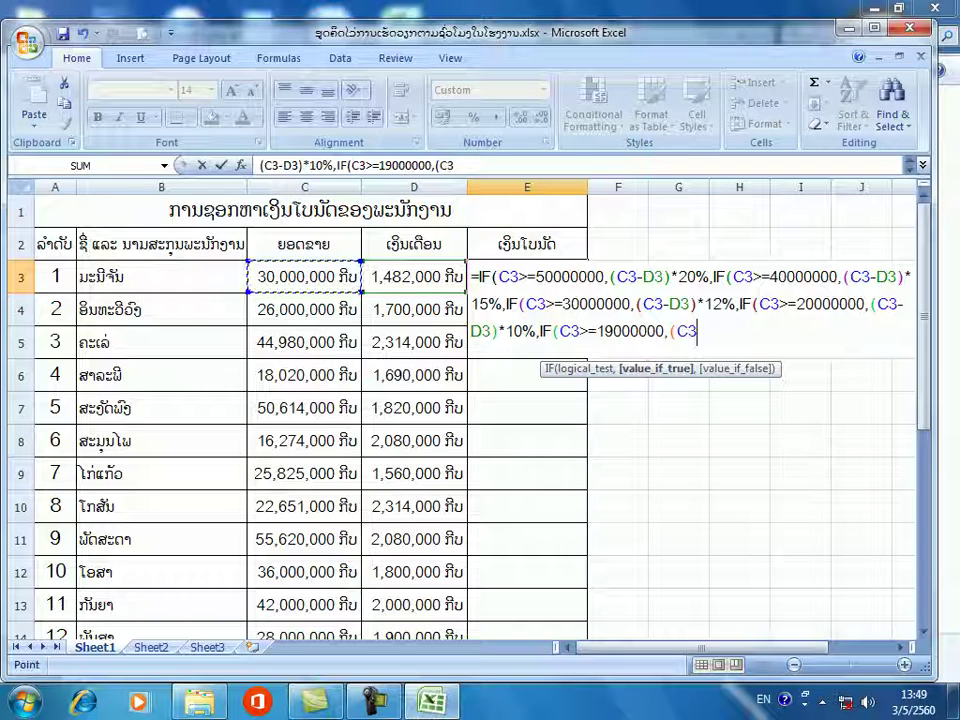
{"action": "type", "text": "-"}
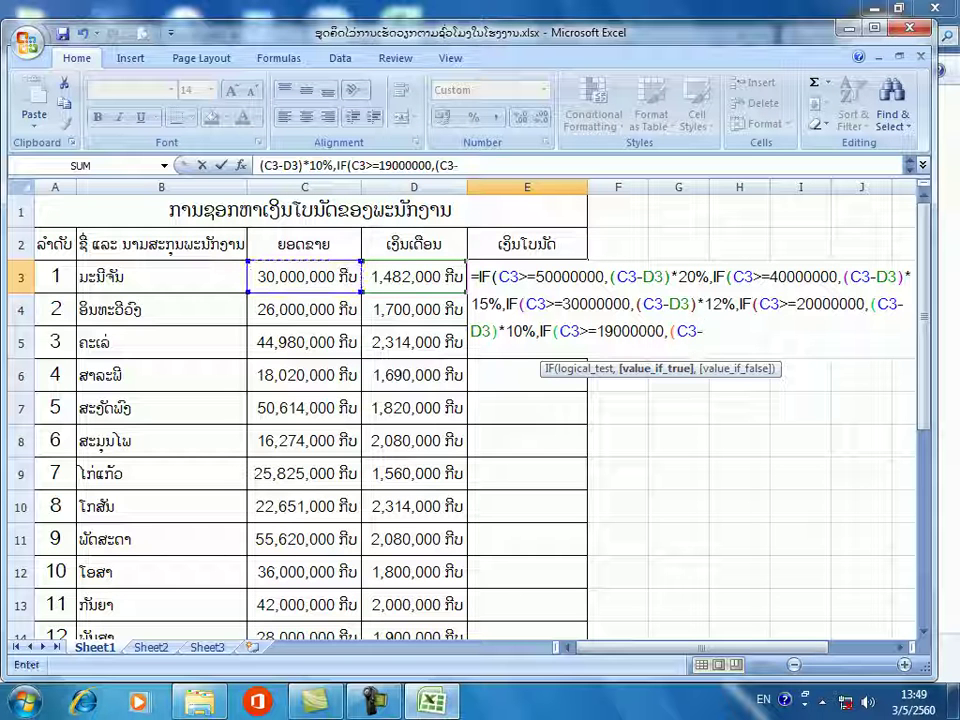
{"action": "type", "text": "D3"}
{"action": "left_click", "coordinate": [414, 276]}
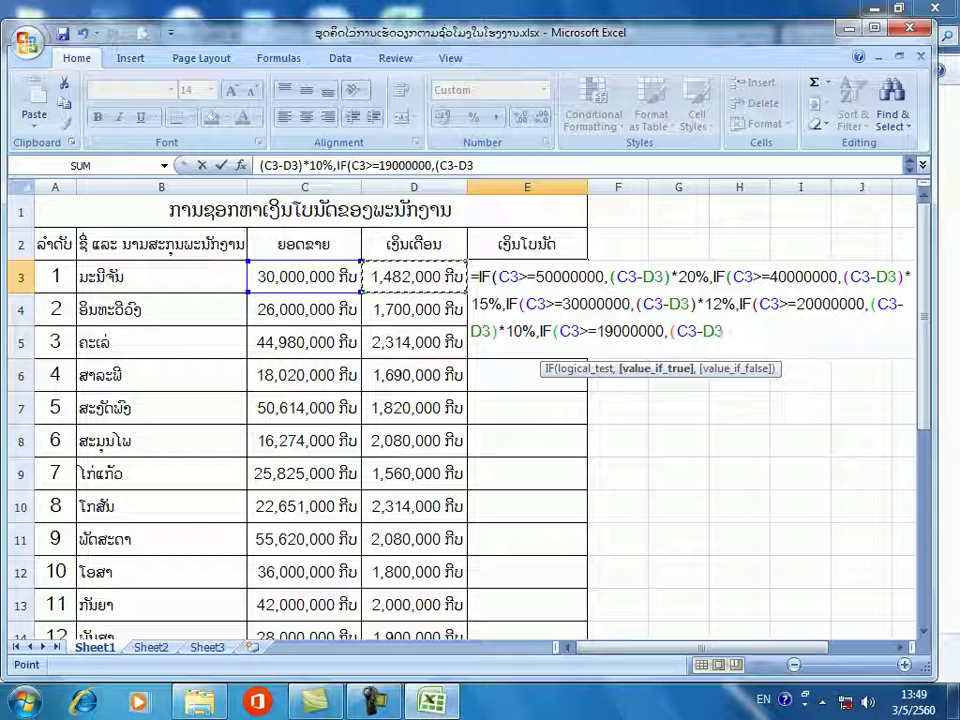
{"action": "type", "text": ")"}
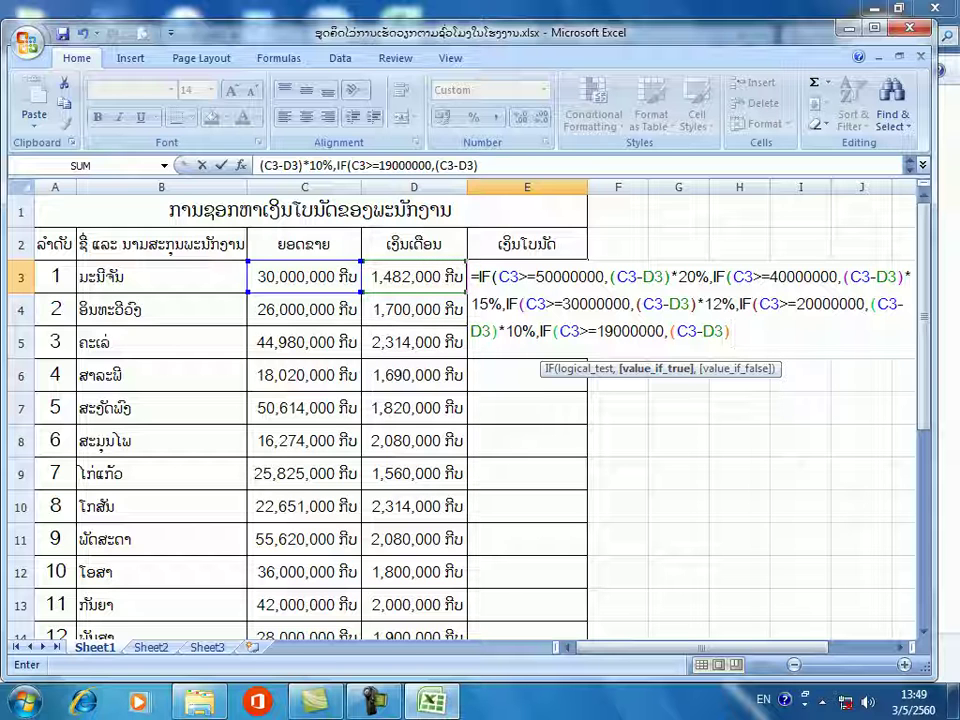
{"action": "type", "text": "*"}
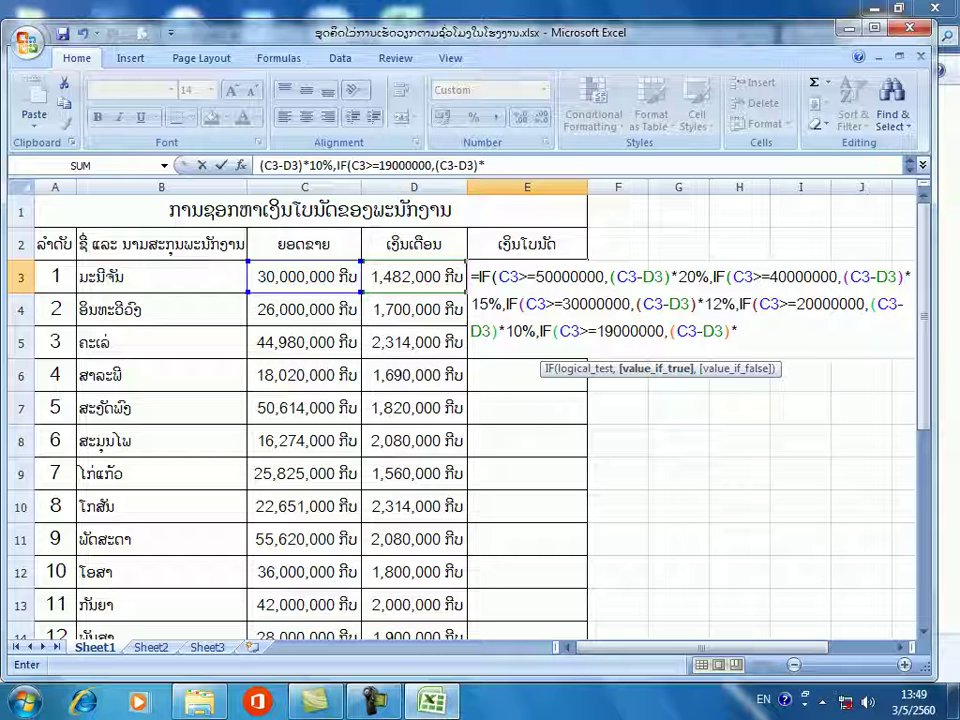
{"action": "type", "text": "5%"}
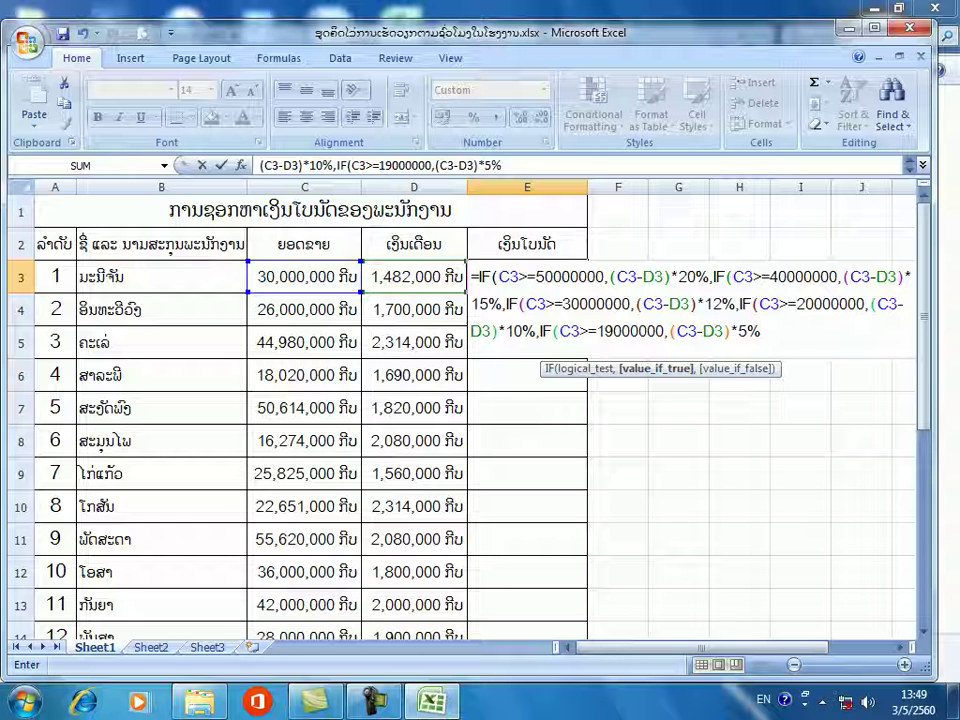
{"action": "type", "text": "))"}
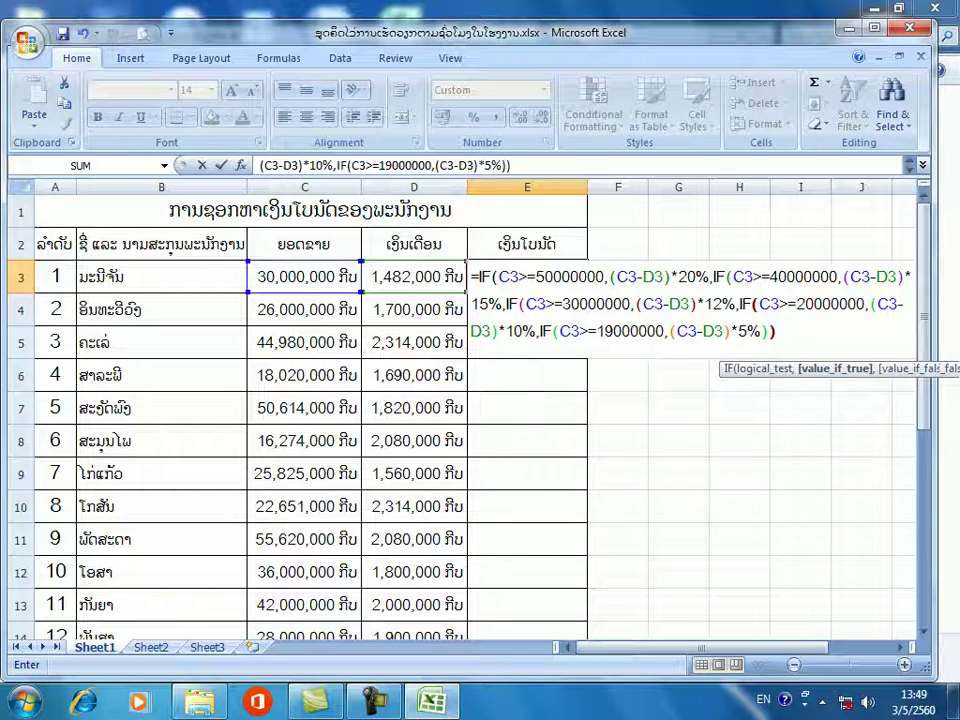
{"action": "type", "text": ")))"}
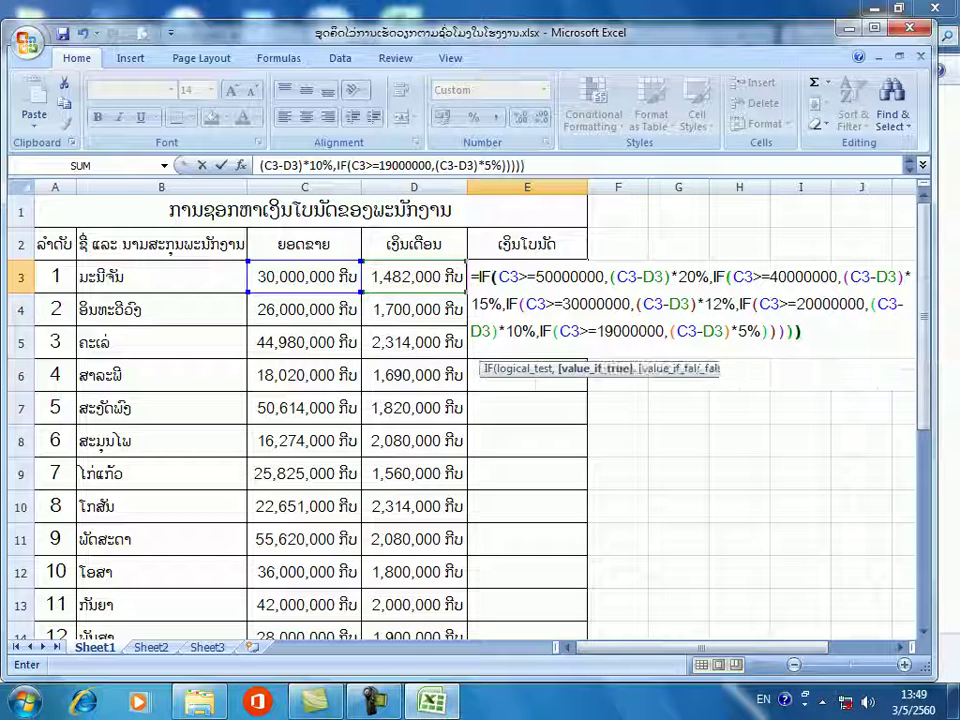
{"action": "key", "text": "Return"}
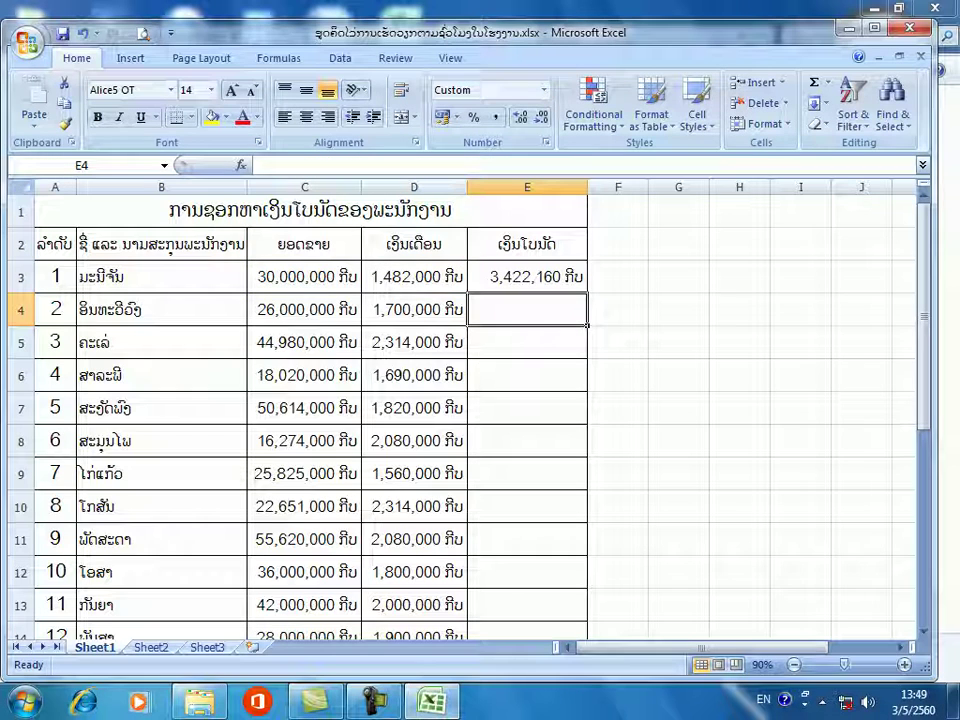
Fill the bonus formula from E3 down to E14 for all employees.
{"action": "left_click", "coordinate": [527, 277]}
{"action": "left_click_drag", "start_coordinate": [587, 292], "coordinate": [575, 415]}
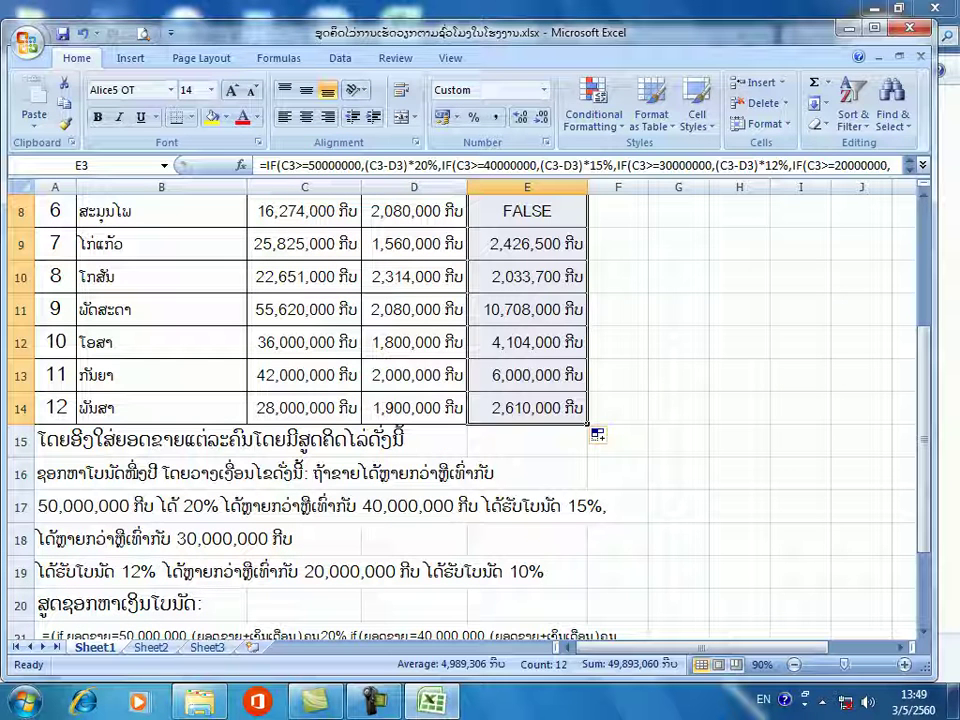
{"action": "left_click", "coordinate": [618, 408]}
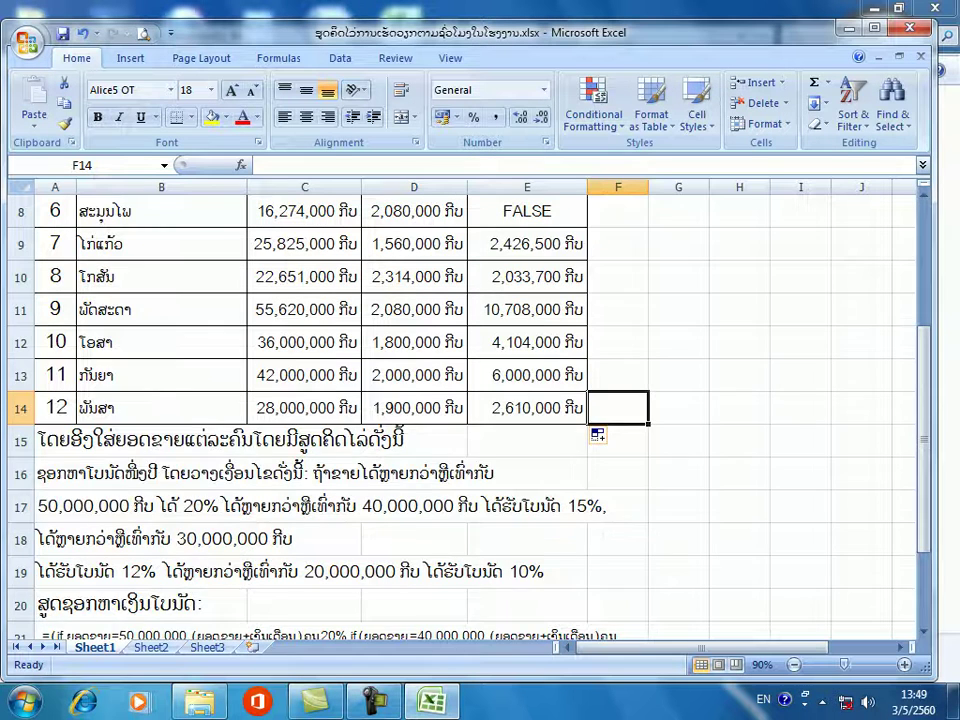
{"action": "scroll", "coordinate": [460, 400], "scroll_direction": "up", "scroll_amount": 1}
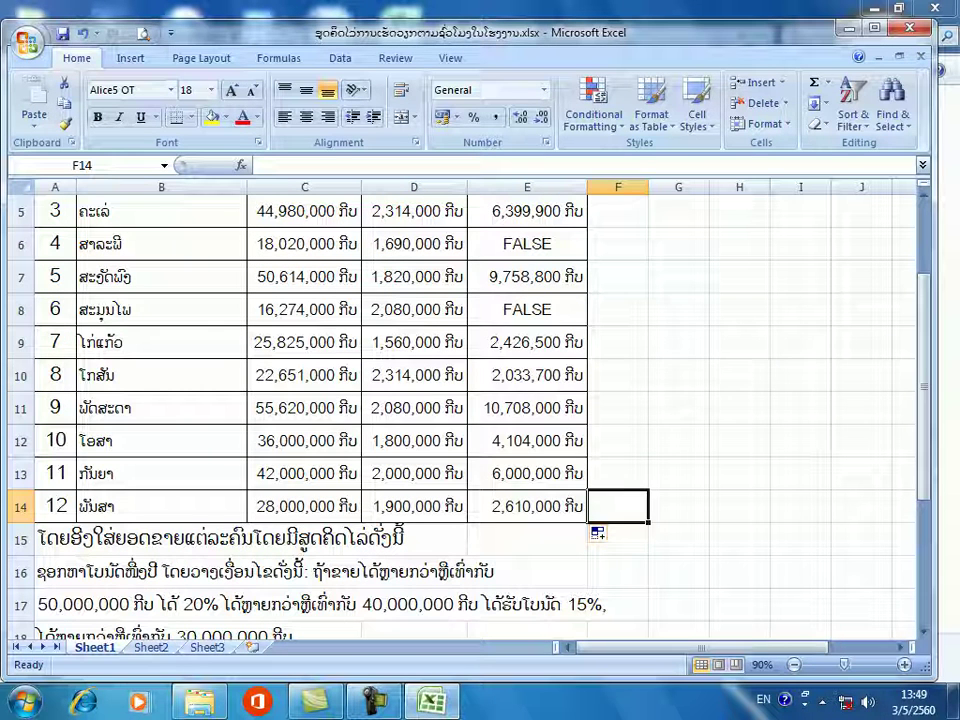
Check the formula in E8, and change the fifth IF's logical test in E3 to C3<=19000000.
{"action": "left_click", "coordinate": [527, 309]}
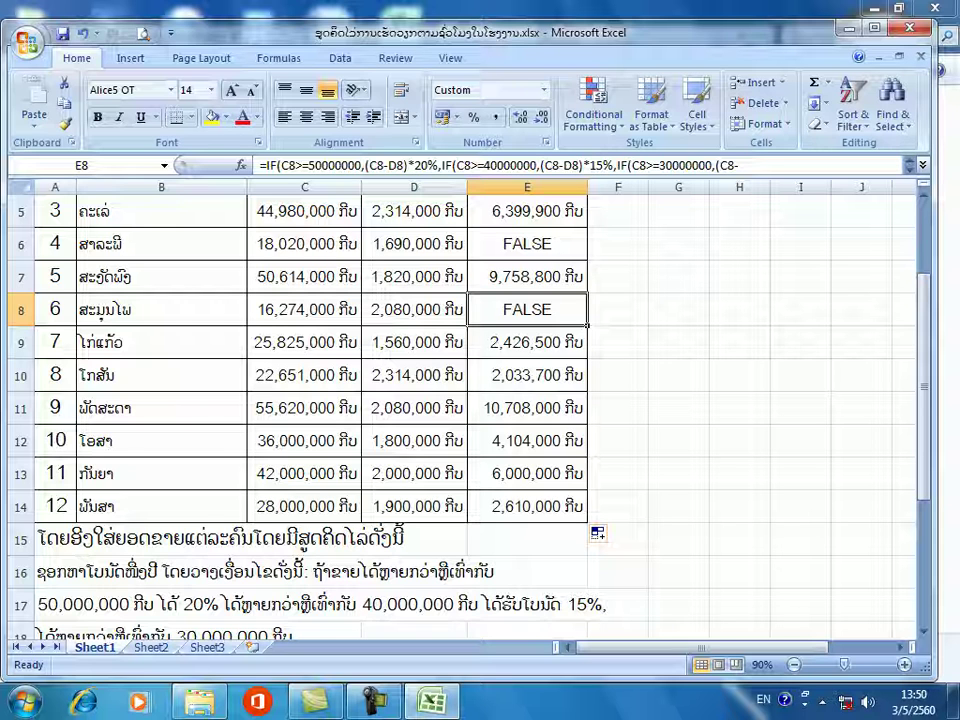
{"action": "scroll", "coordinate": [400, 400], "scroll_direction": "up", "scroll_amount": 1}
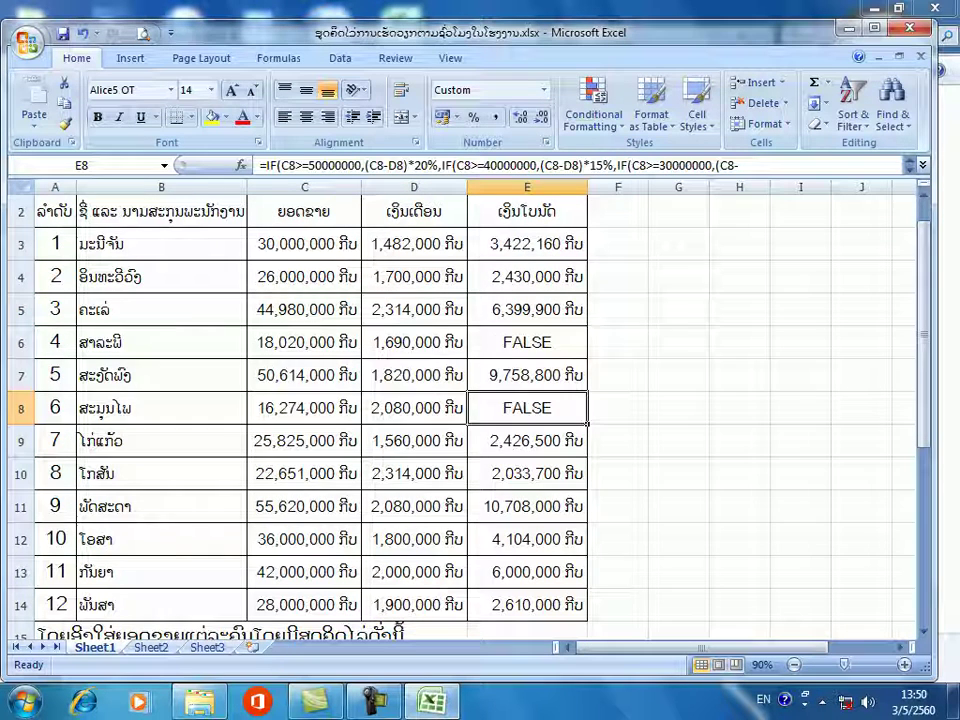
{"action": "scroll", "coordinate": [400, 400], "scroll_direction": "up", "scroll_amount": 1}
{"action": "left_click", "coordinate": [527, 276]}
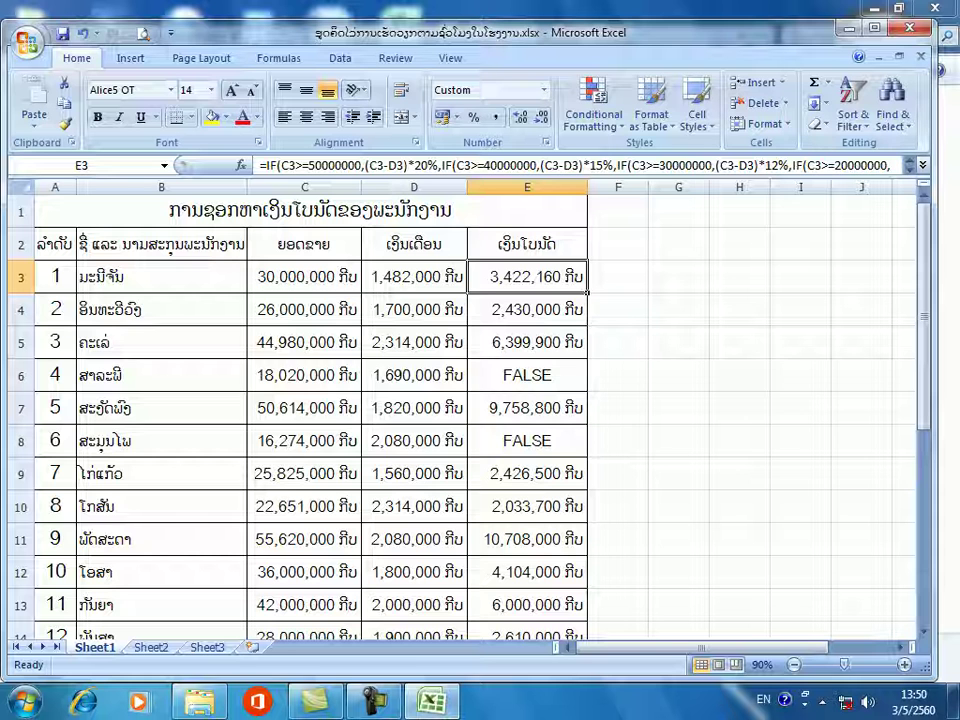
{"action": "double_click", "coordinate": [566, 277]}
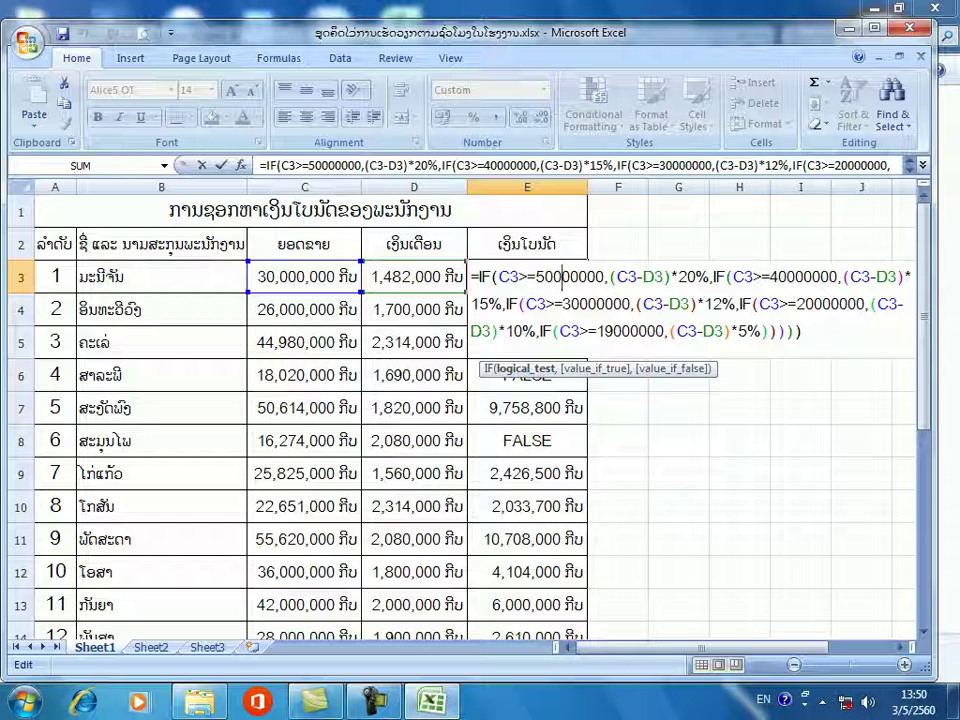
{"action": "left_click", "coordinate": [589, 331]}
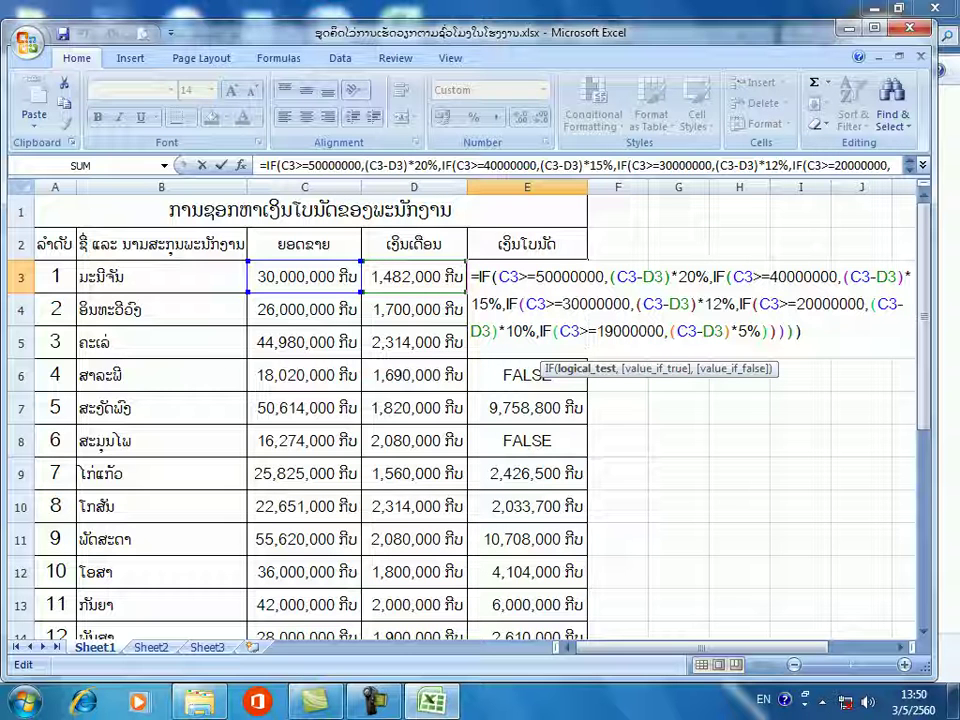
{"action": "key", "text": "BackSpace"}
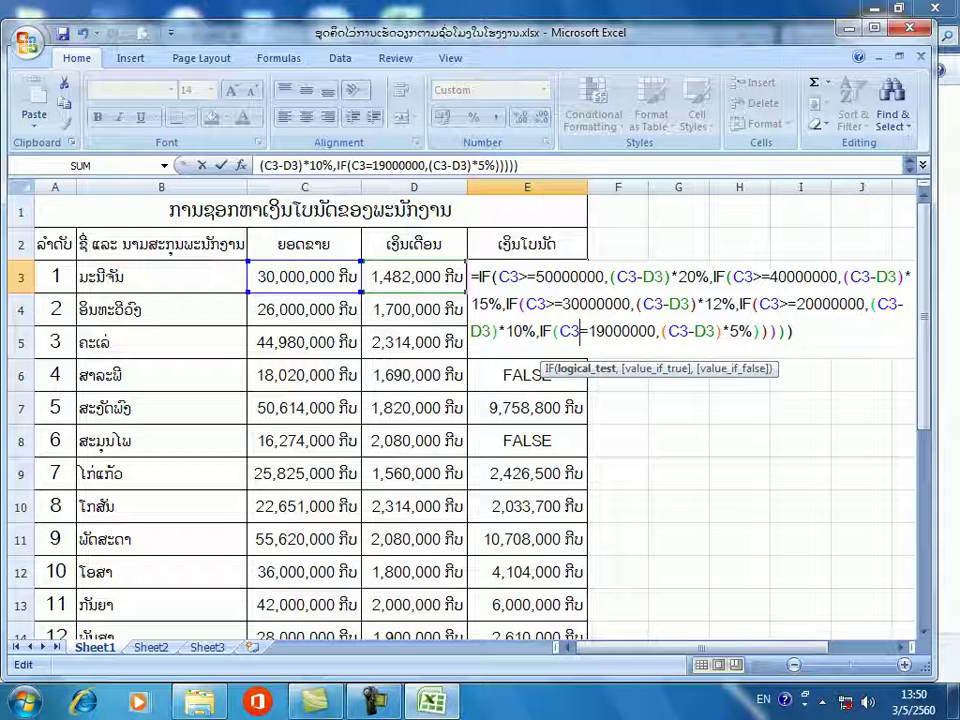
{"action": "type", "text": "<"}
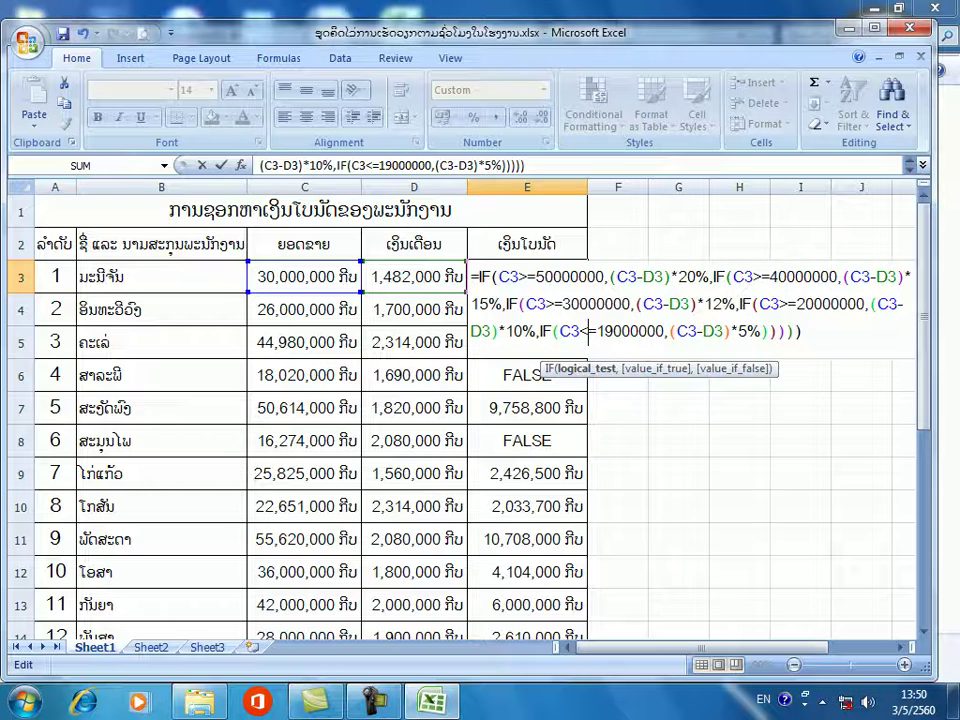
{"action": "key", "text": "Return"}
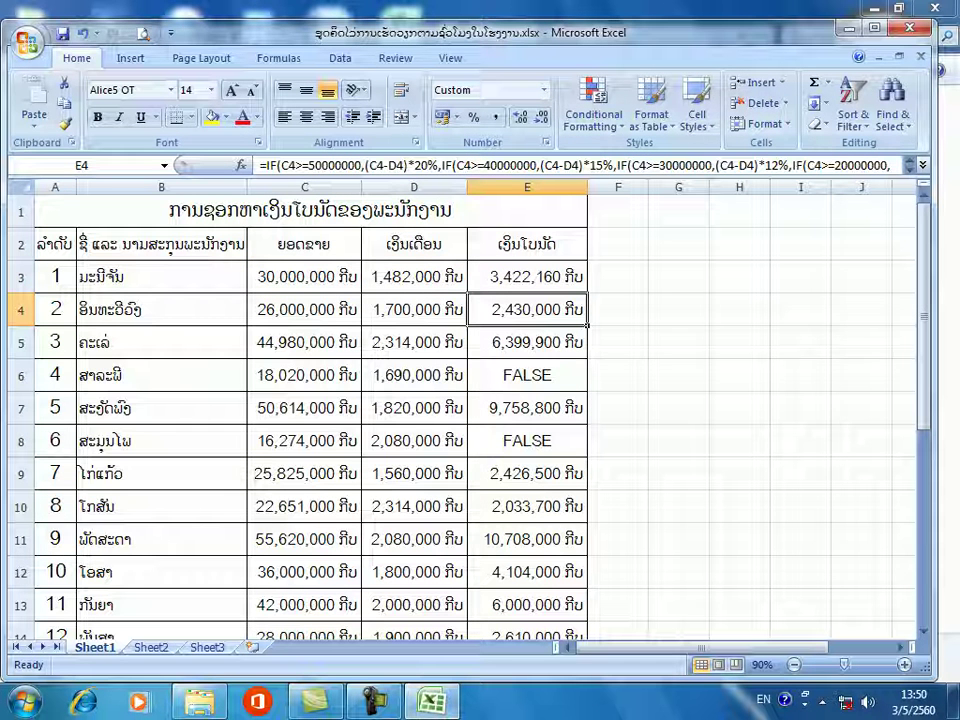
Fill the corrected bonus formula from E3 down to E14 for all employees.
{"action": "left_click", "coordinate": [527, 276]}
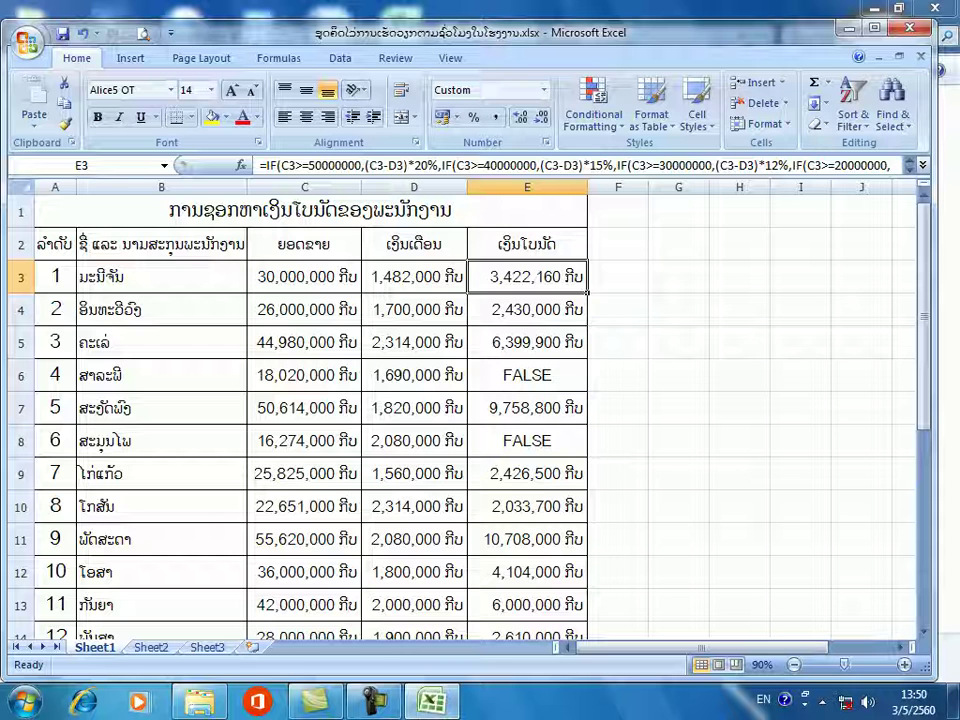
{"action": "left_click_drag", "start_coordinate": [587, 292], "coordinate": [587, 550]}
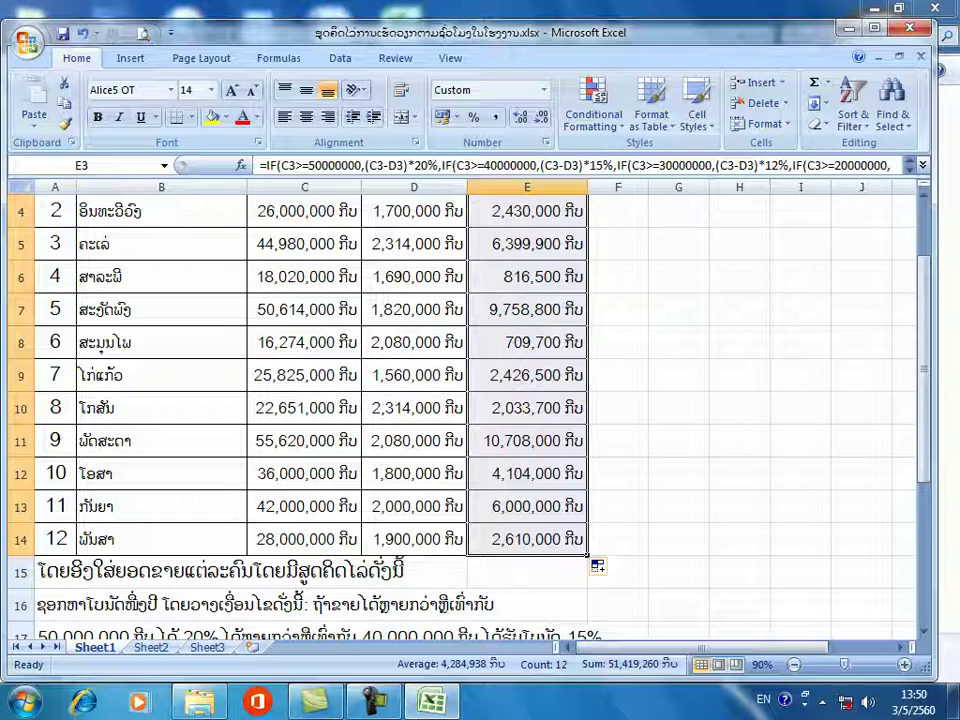
{"action": "left_click", "coordinate": [527, 441]}
{"action": "scroll", "coordinate": [470, 410], "scroll_direction": "up", "scroll_amount": 1}
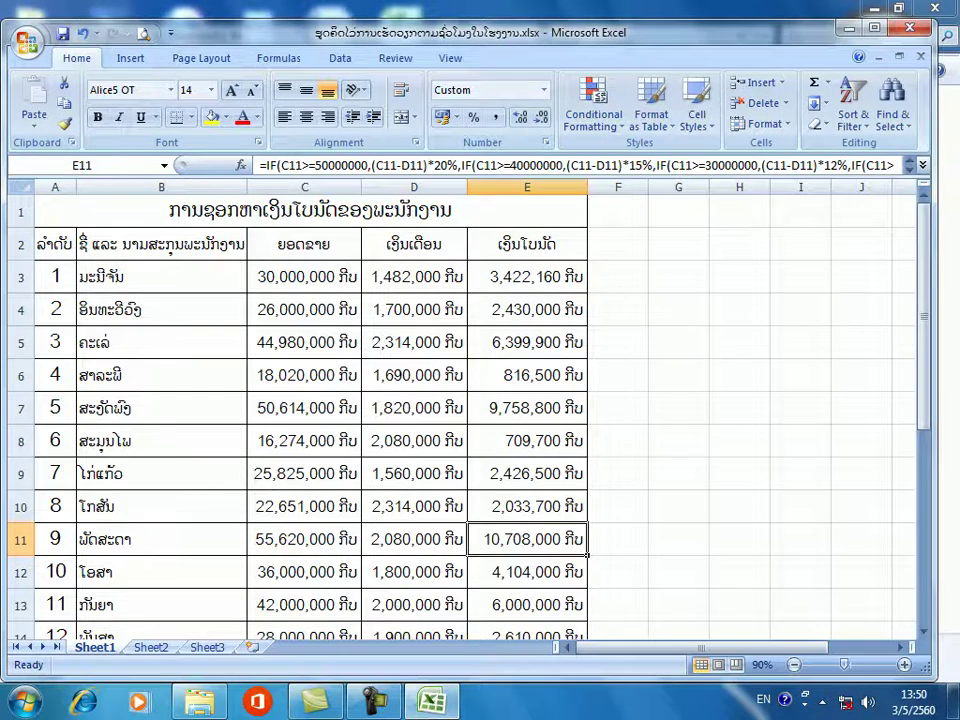
Examine the recalculated bonuses in E8, E6 and E3, and compare them with the bonus conditions below the table.
{"action": "scroll", "coordinate": [310, 410], "scroll_direction": "down", "scroll_amount": 1}
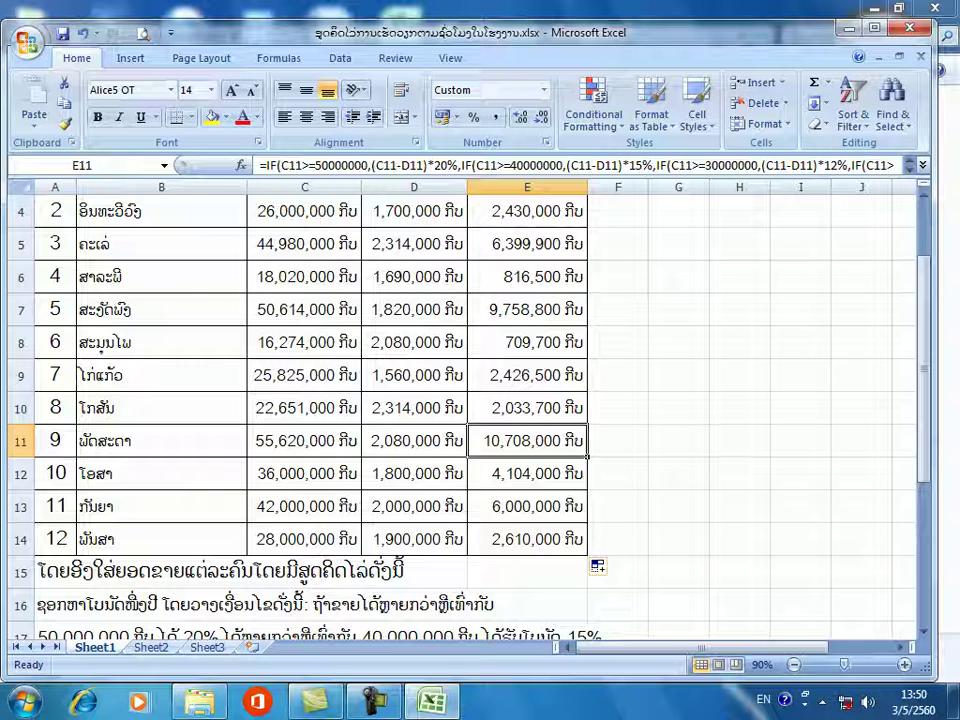
{"action": "left_click", "coordinate": [527, 342]}
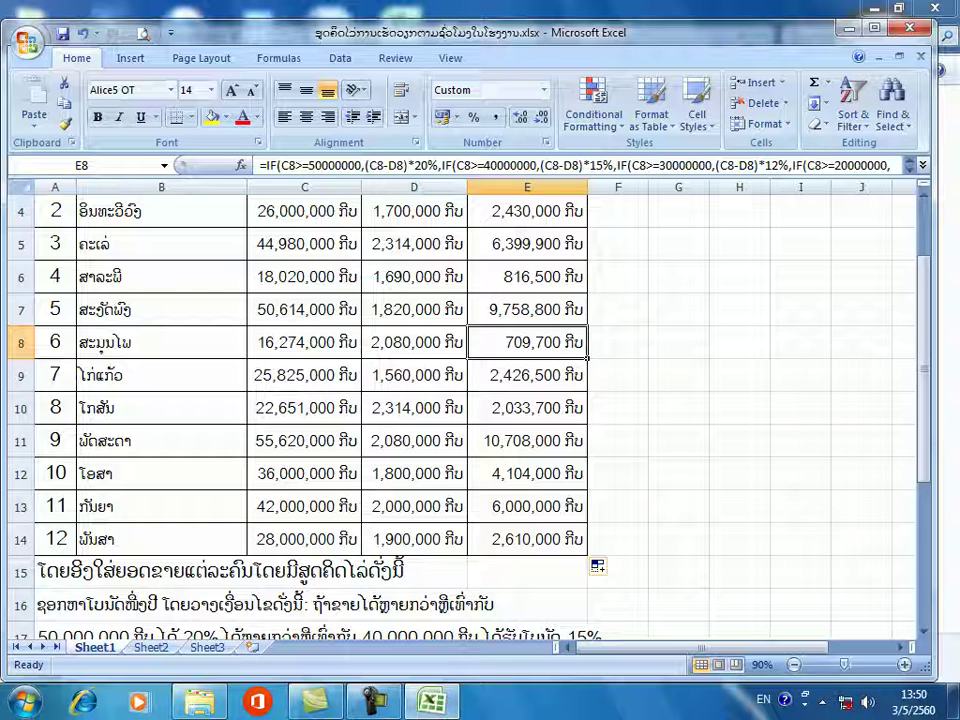
{"action": "left_click", "coordinate": [527, 276]}
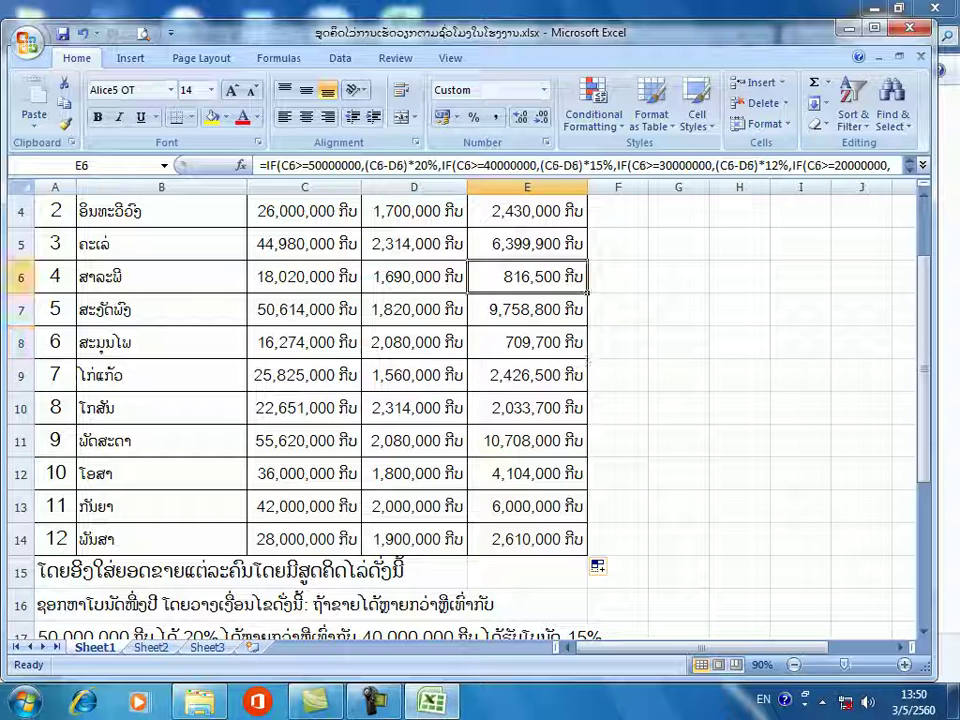
{"action": "scroll", "coordinate": [310, 410], "scroll_direction": "up", "scroll_amount": 1}
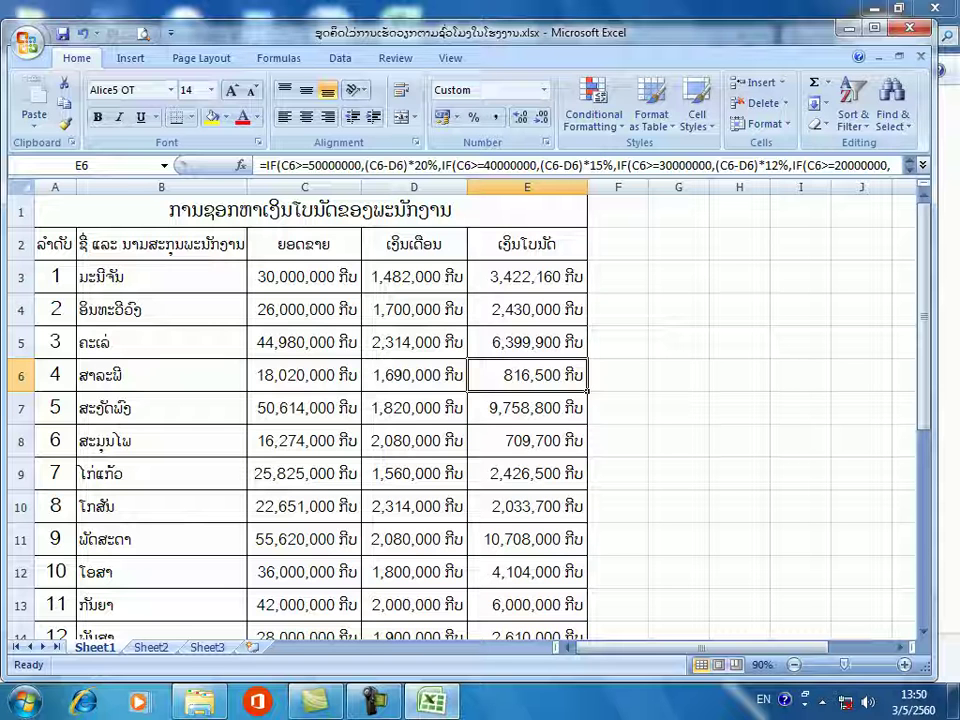
{"action": "left_click", "coordinate": [526, 276]}
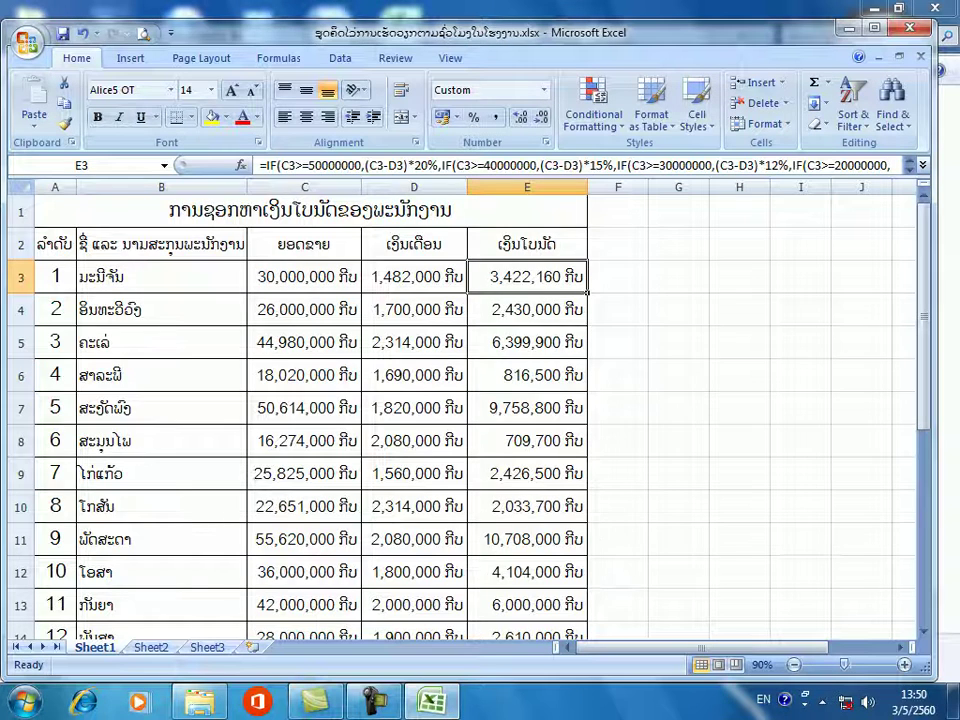
{"action": "scroll", "coordinate": [310, 410], "scroll_direction": "down", "scroll_amount": 2}
{"action": "scroll", "coordinate": [310, 410], "scroll_direction": "down", "scroll_amount": 2}
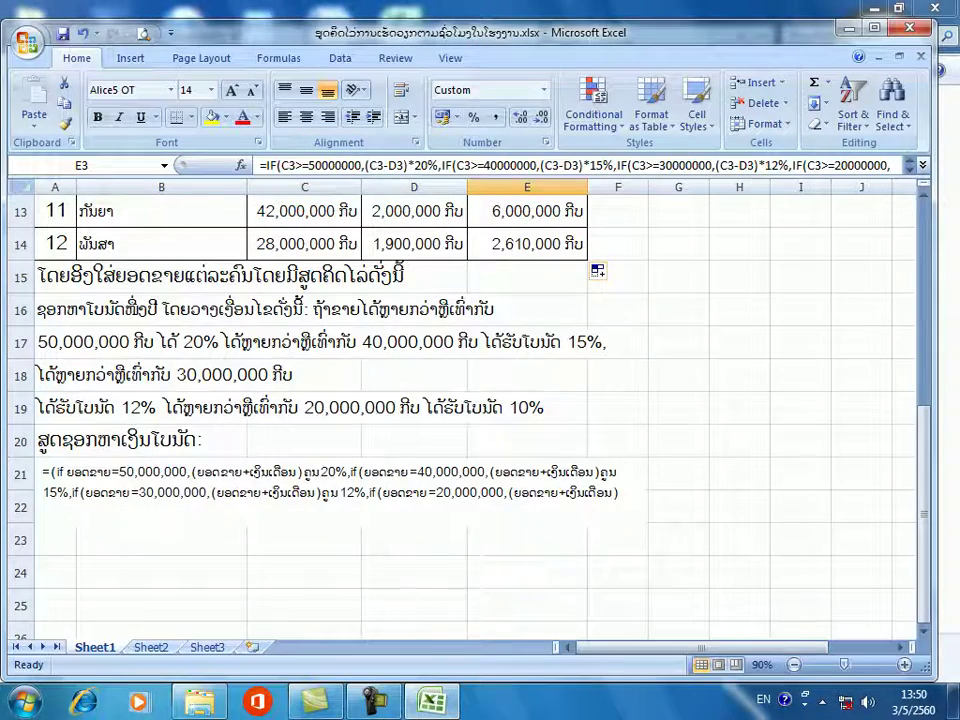
{"action": "scroll", "coordinate": [310, 410], "scroll_direction": "up", "scroll_amount": 4}
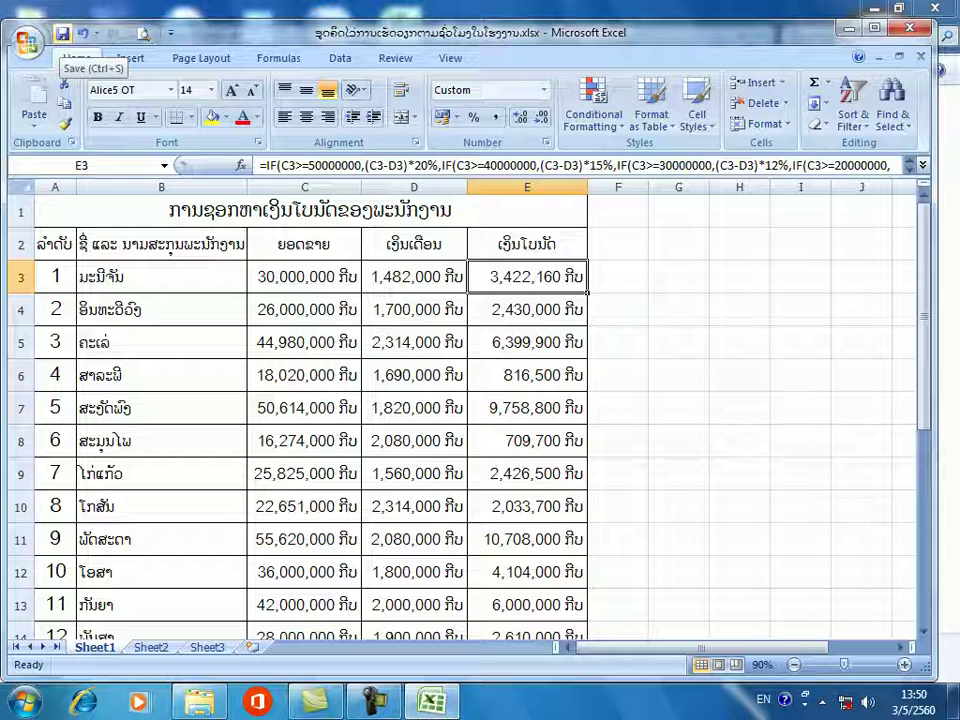
Save the workbook and minimize both the workbook and the Documents library windows to show the desktop.
{"action": "left_click", "coordinate": [63, 35]}
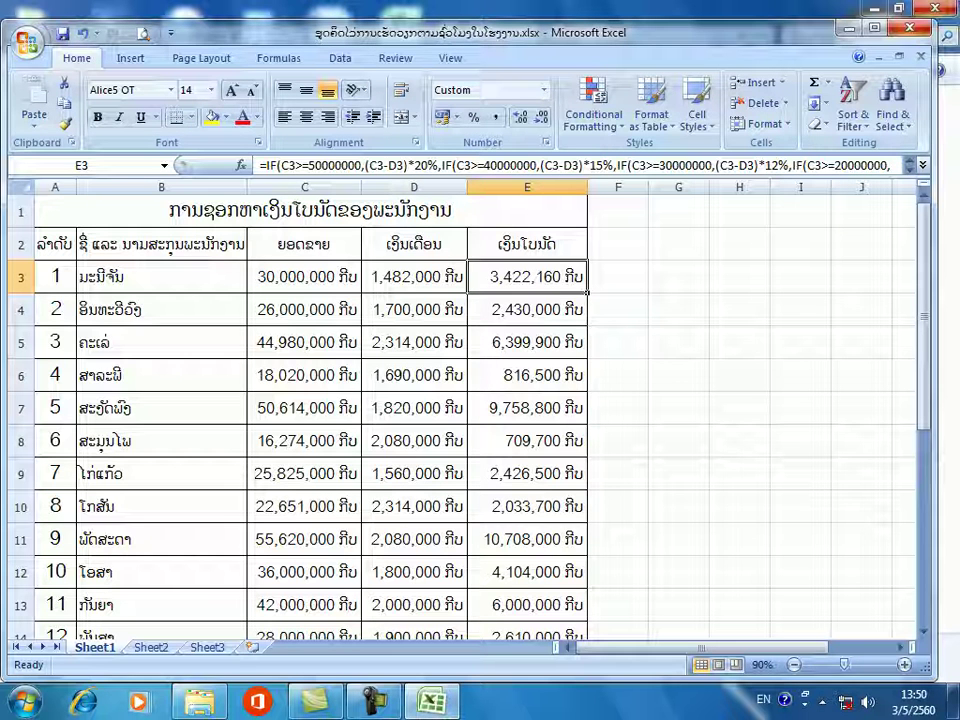
{"action": "left_click", "coordinate": [848, 28]}
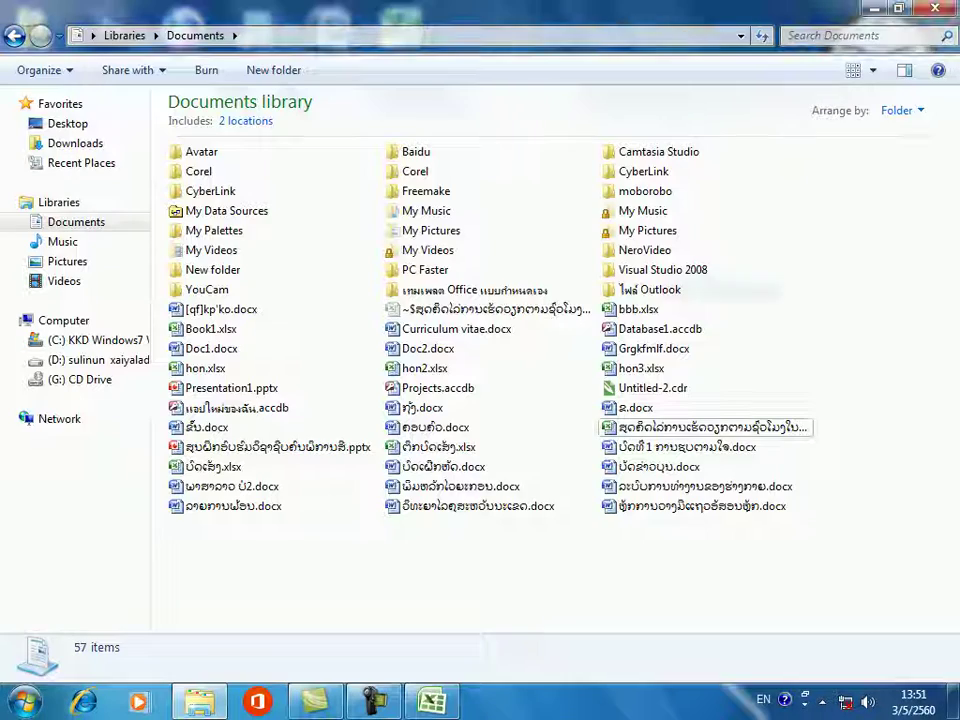
{"action": "left_click", "coordinate": [874, 8]}
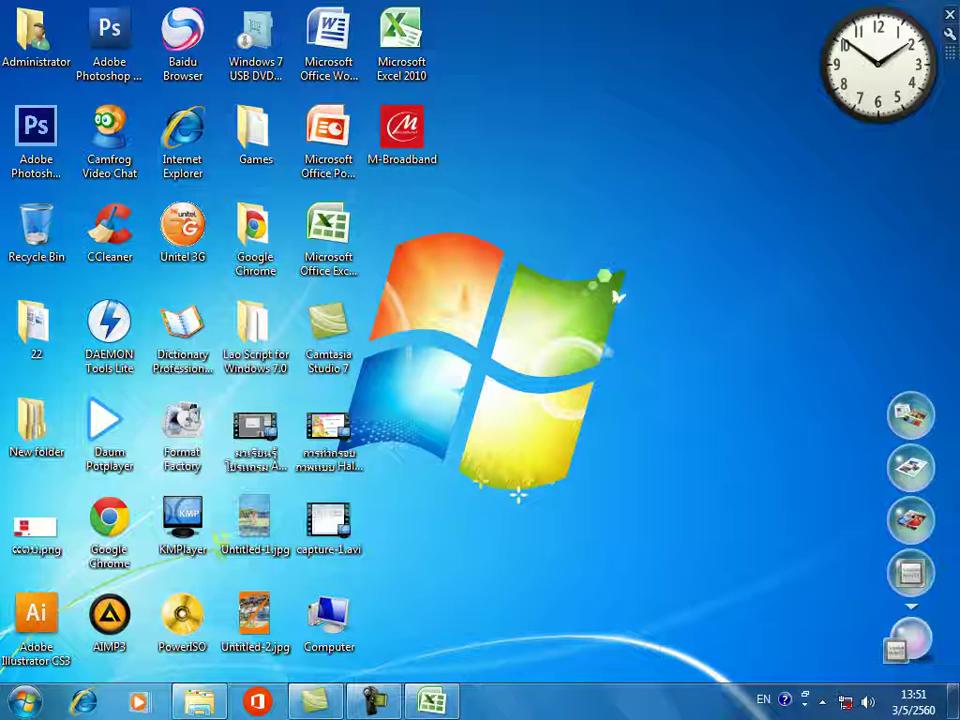